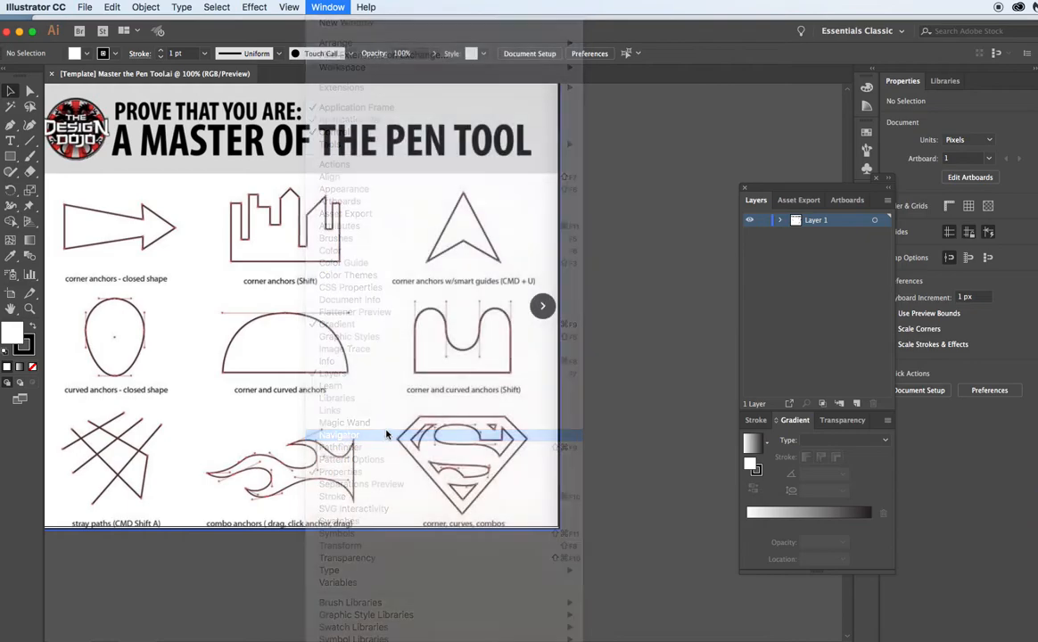
- Enlarge the template to 200% with the Navigator and bring the arrow exercise into view
left_click(202, 203)
left_click(202, 204)
left_click_drag(225, 109, 814, 105)
left_click_drag(834, 158, 804, 141)
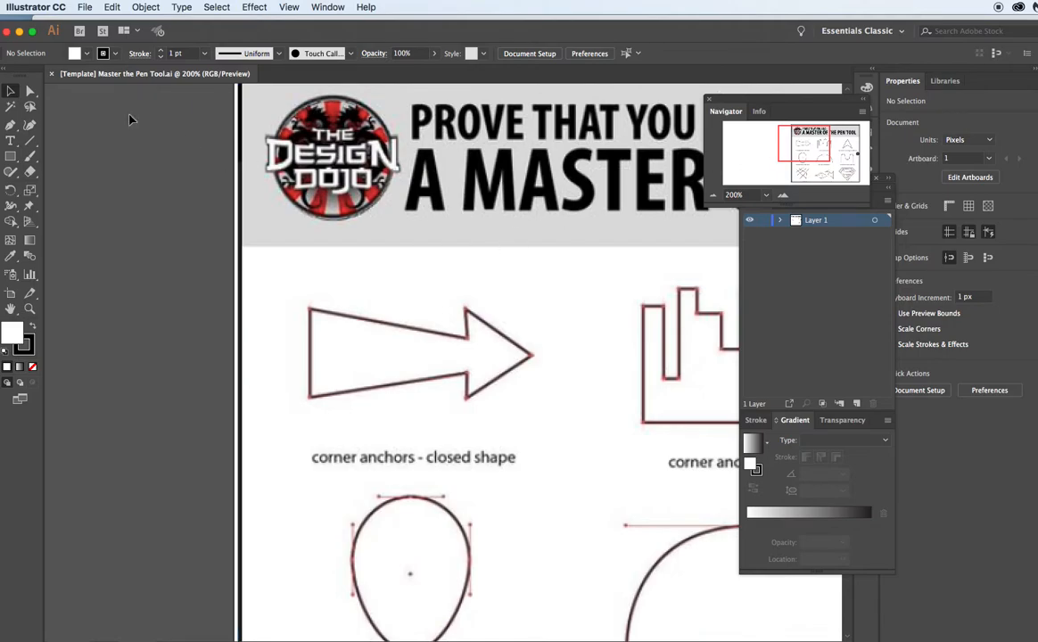
- Set up the Pen tool with no fill and a 3 pt magenta stroke (FF3FF3)
left_click(9, 126)
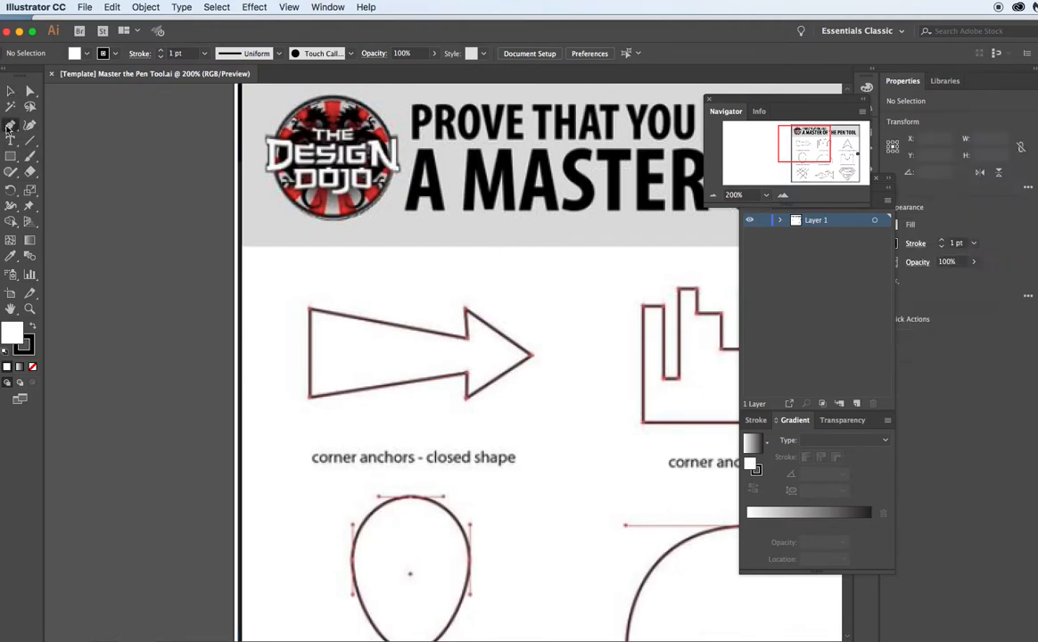
left_click(85, 55)
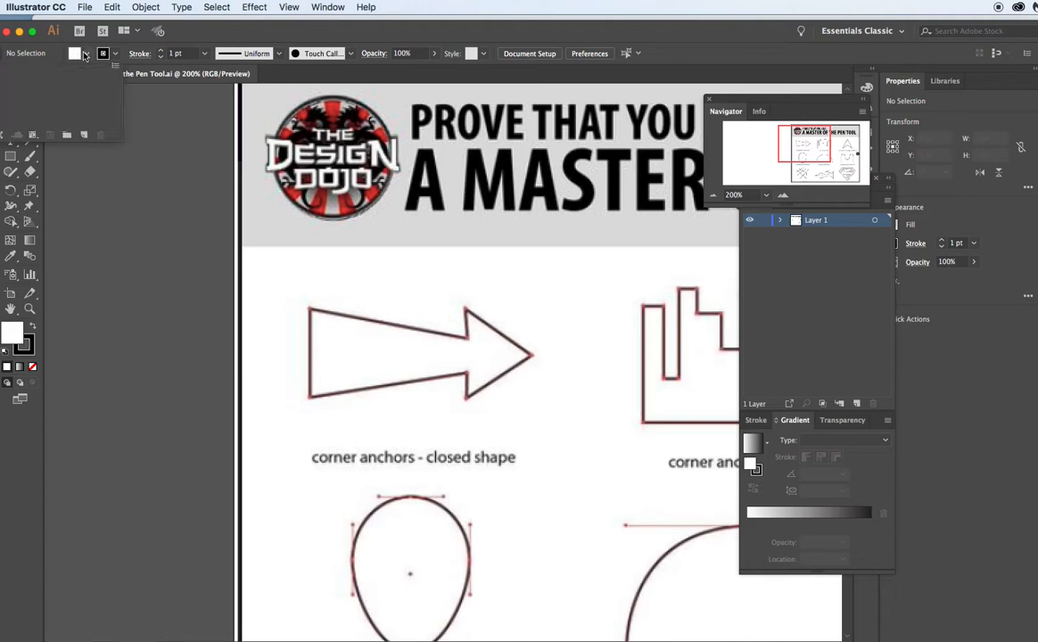
key("slash")
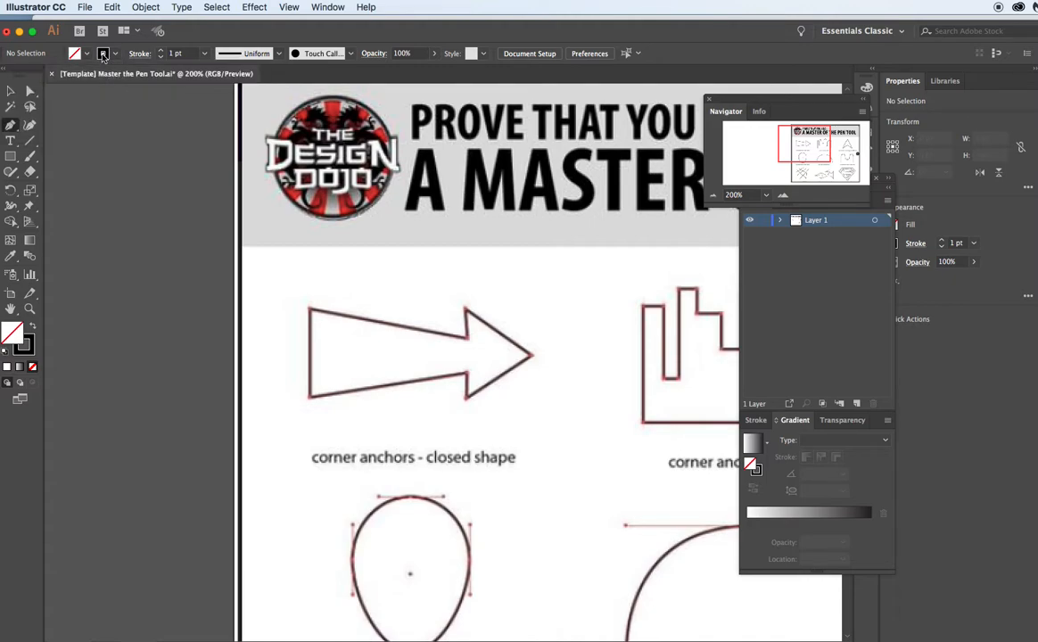
left_click(103, 55, "shift")
left_click(101, 159)
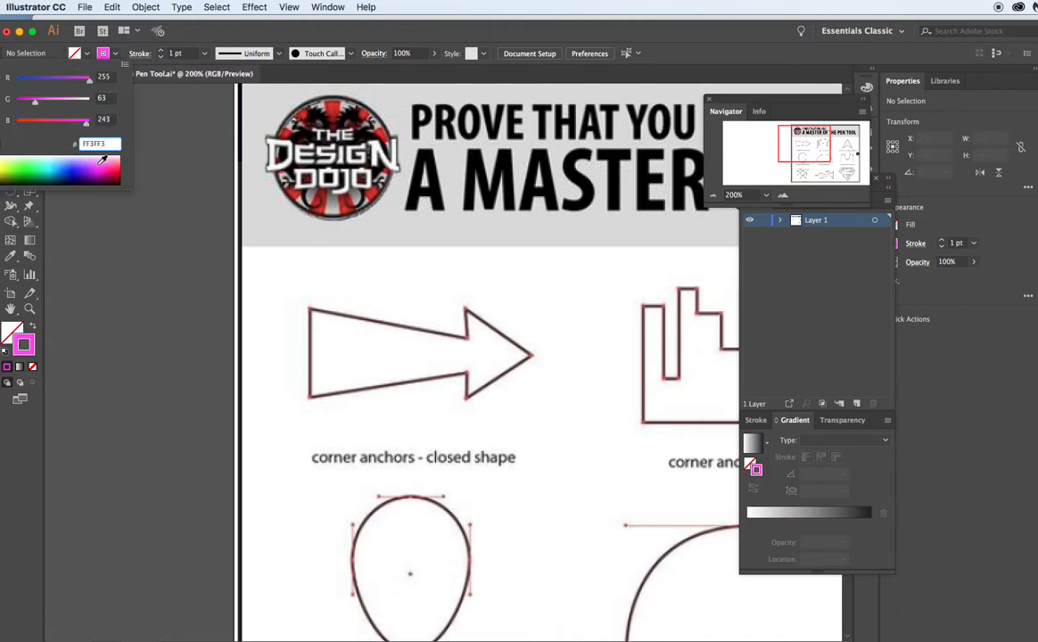
left_click(160, 52)
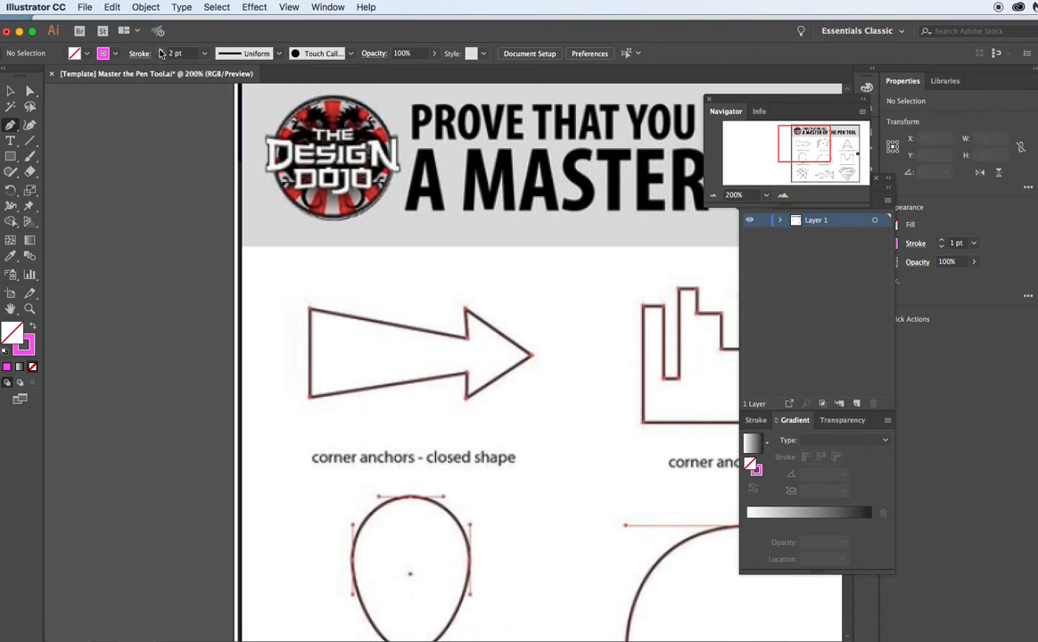
- Trace the arrow template as a closed path of seven corner anchors with the Pen tool
left_click(310, 397)
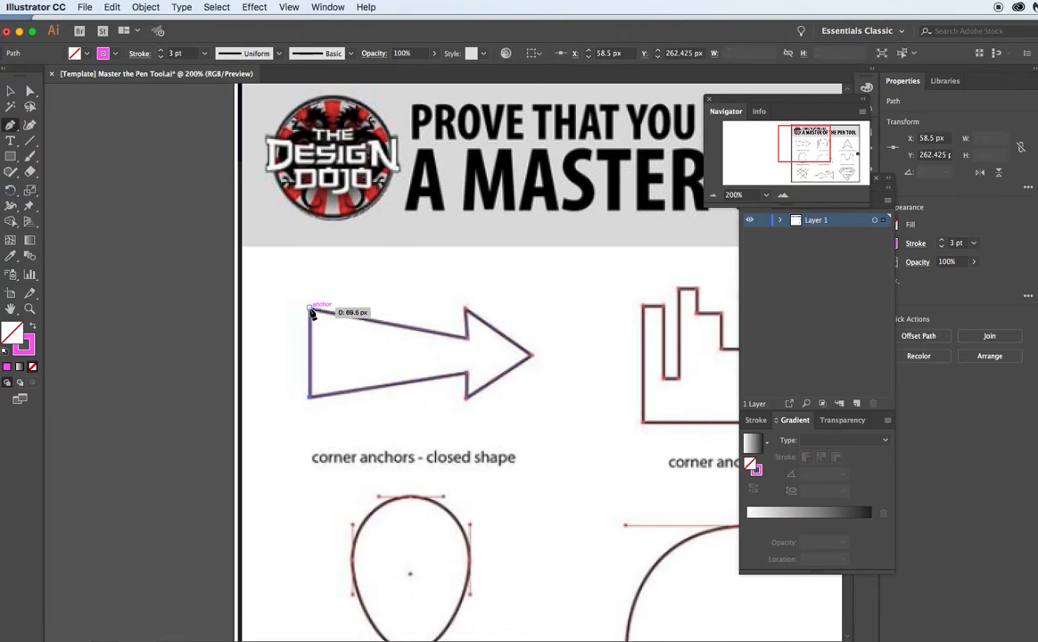
left_click(310, 311)
left_click(465, 336)
left_click(465, 309)
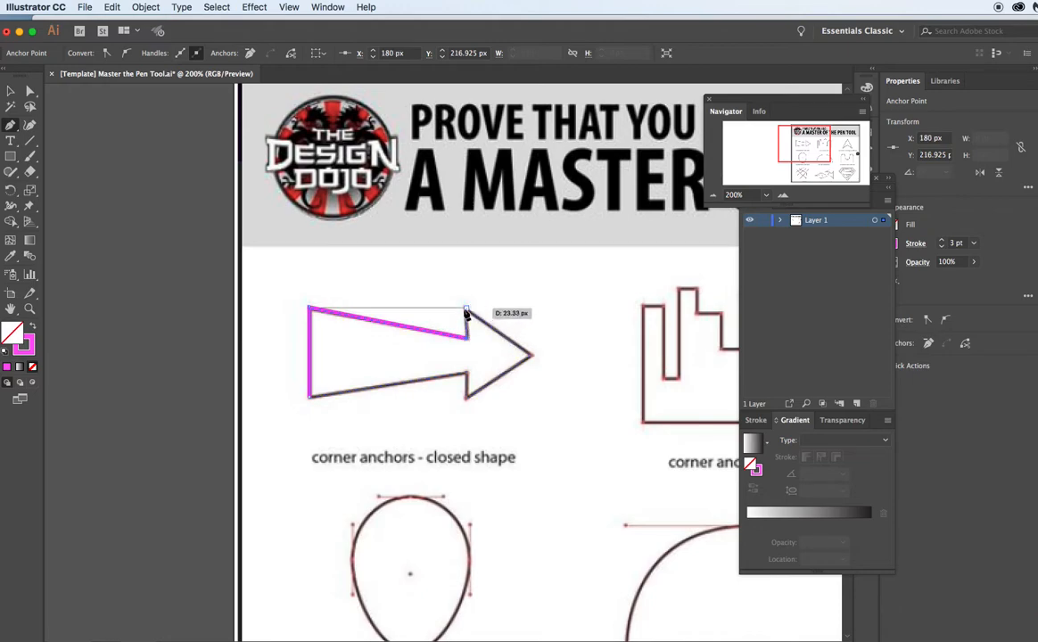
left_click(531, 357)
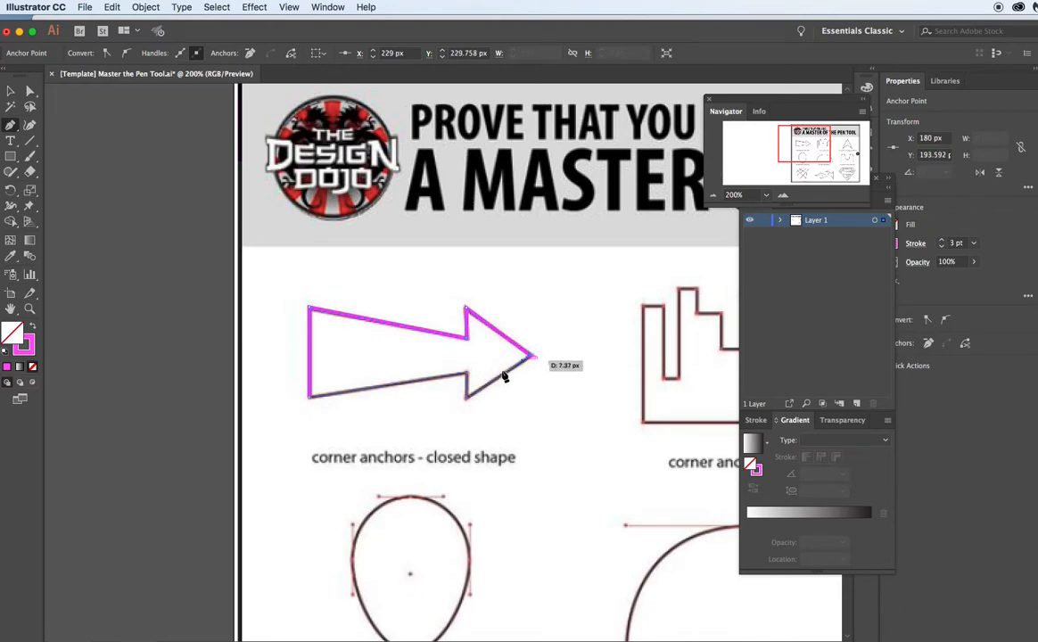
left_click(465, 397)
left_click(465, 373)
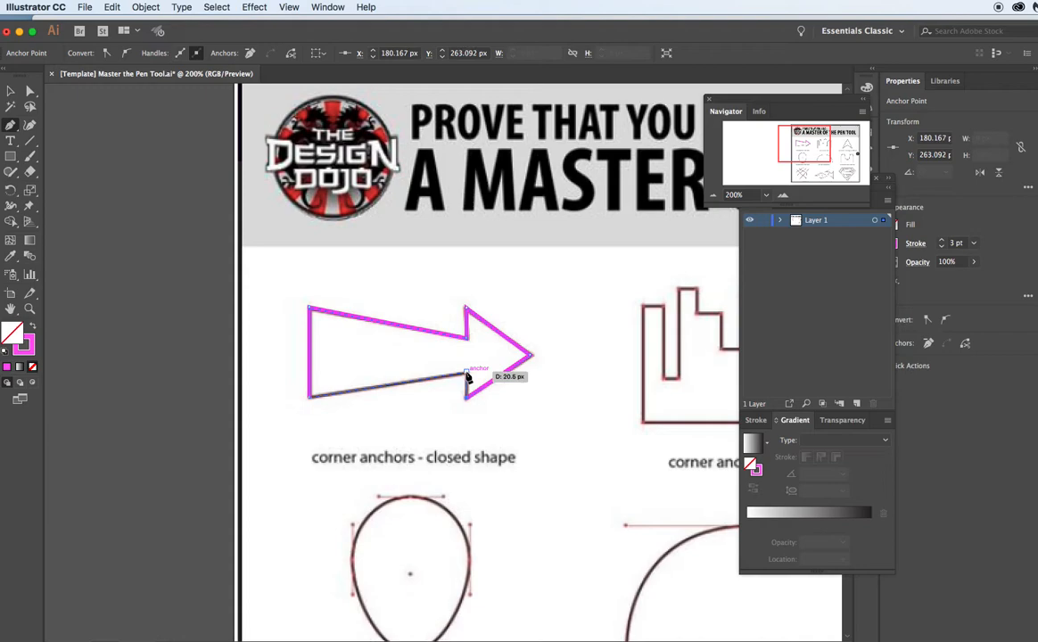
left_click(310, 398)
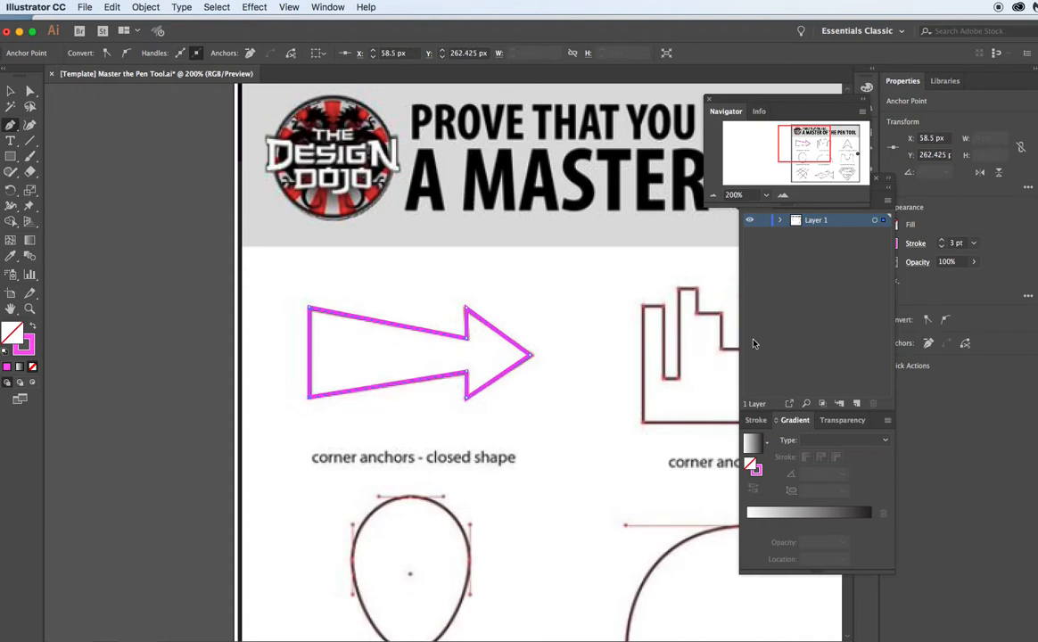
- Lock Layer 1, which holds the template, and add a new layer above it
left_click_drag(803, 132, 822, 172)
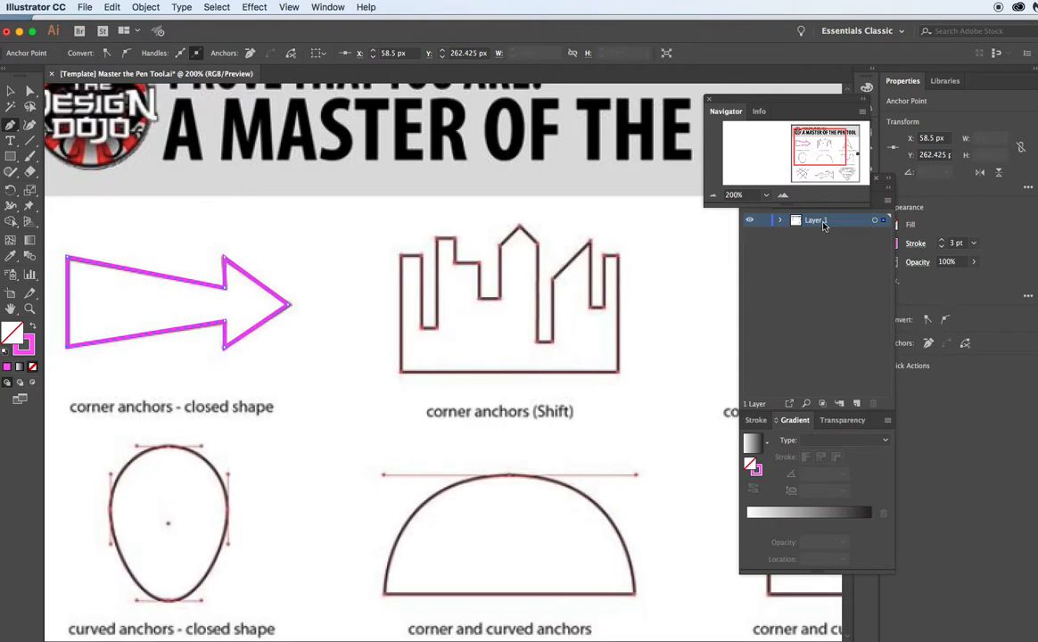
left_click(763, 220)
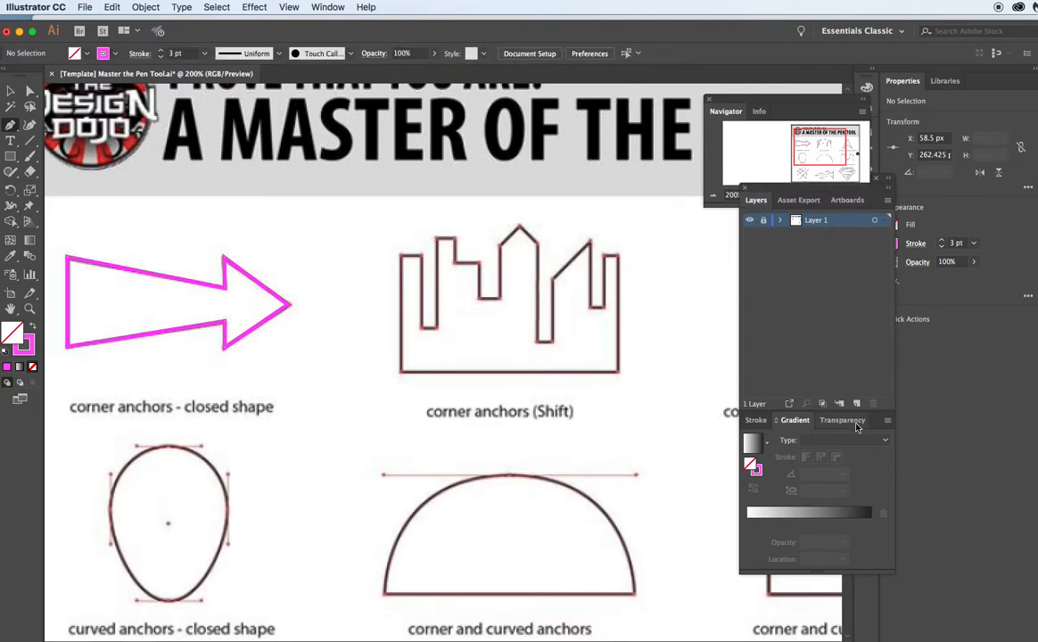
left_click(857, 404)
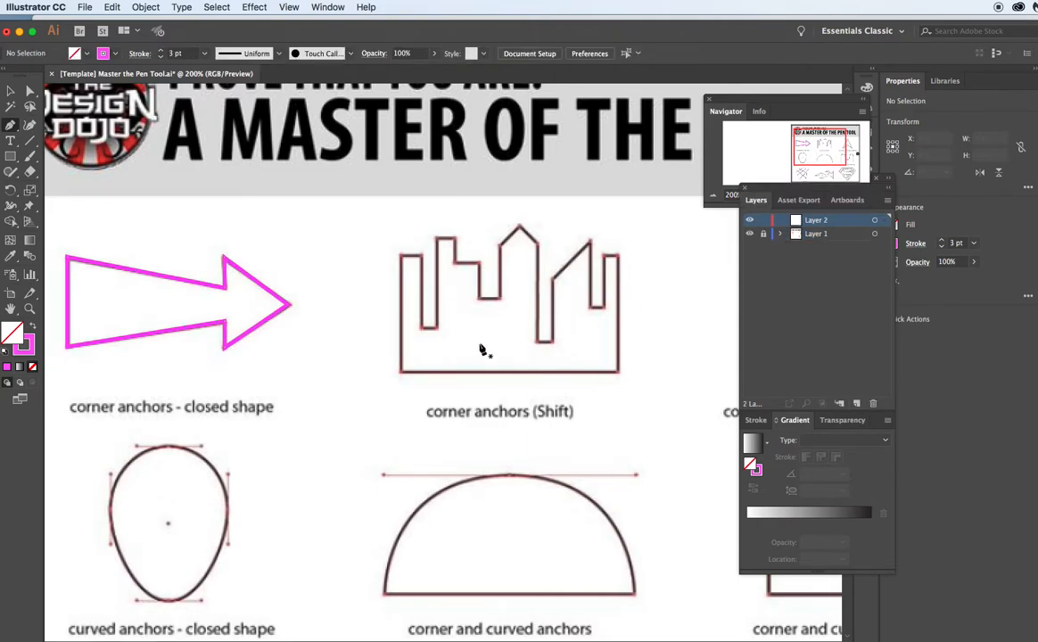
- Trace the egg template at 300% zoom as a closed Pen tool path with four smooth anchors, matching the printed handles
left_click_drag(864, 129, 837, 148)
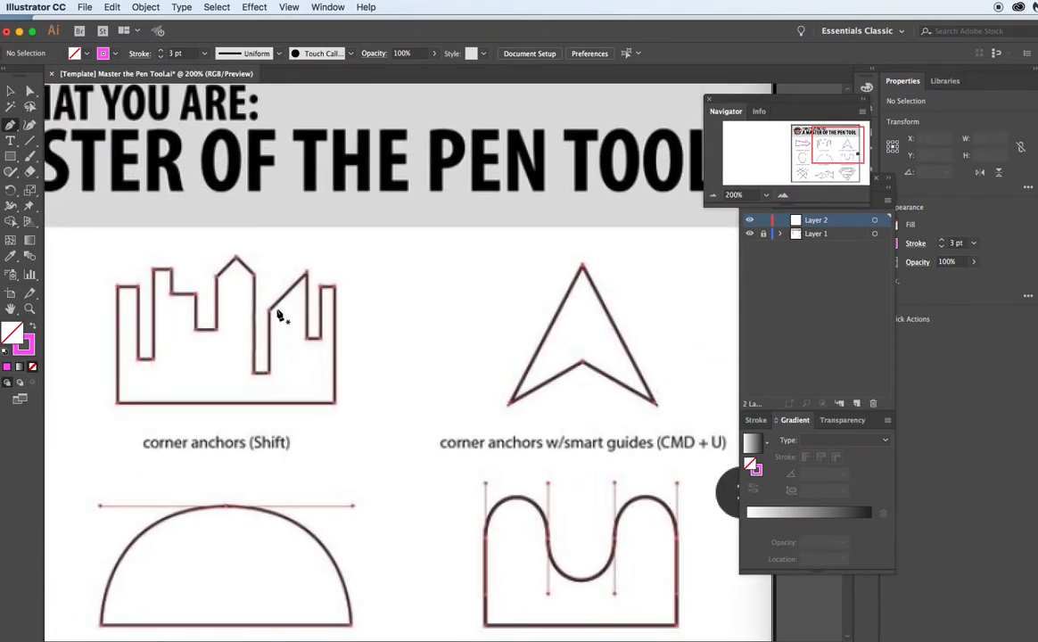
left_click_drag(840, 140, 808, 163)
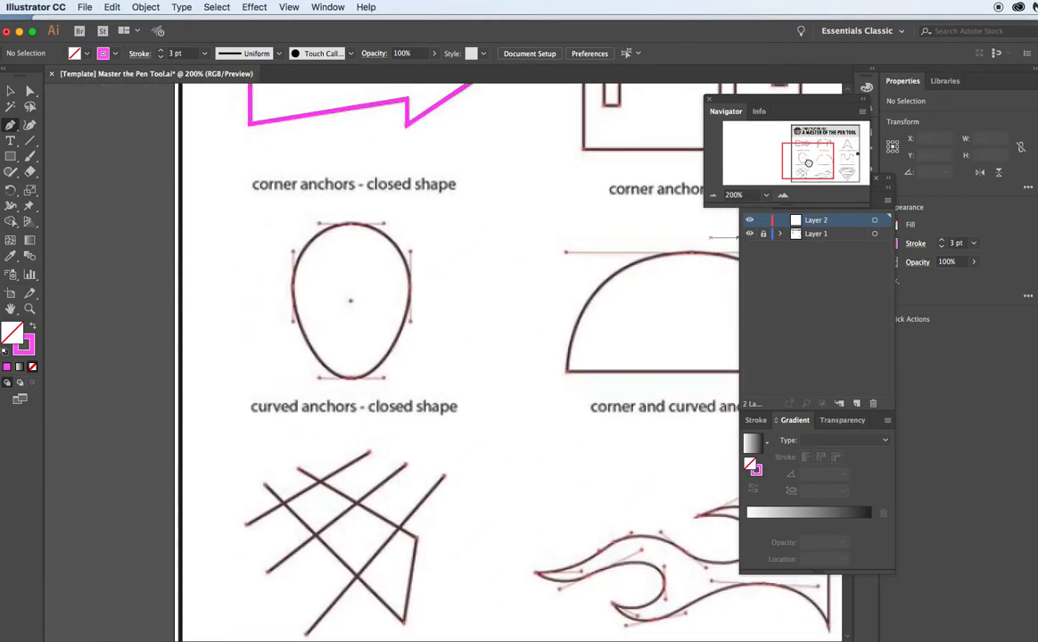
left_click(783, 195)
left_click_drag(801, 162, 802, 157)
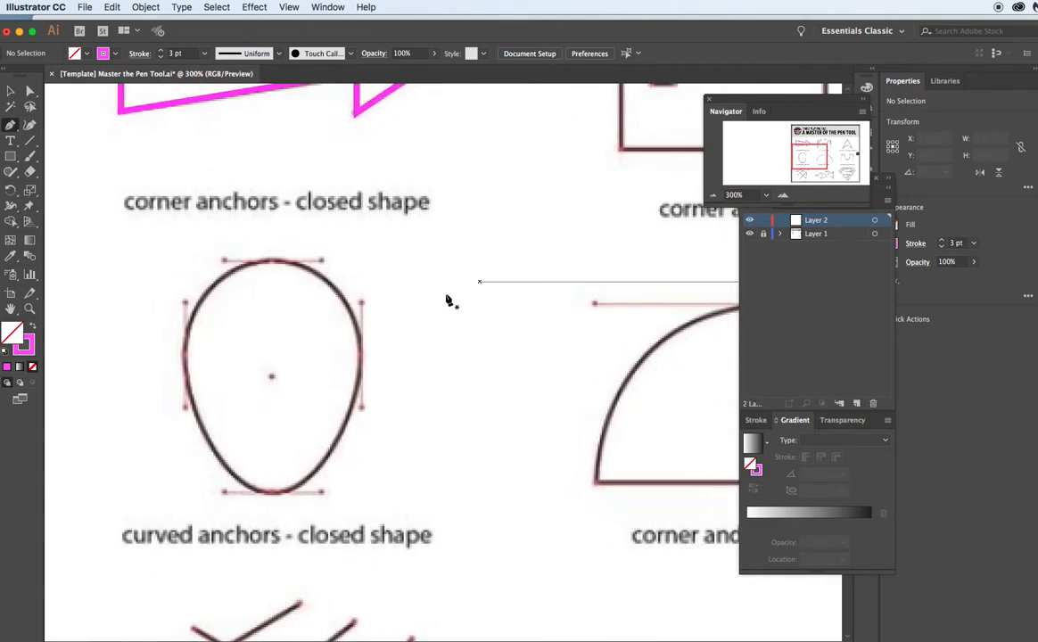
left_click(184, 305)
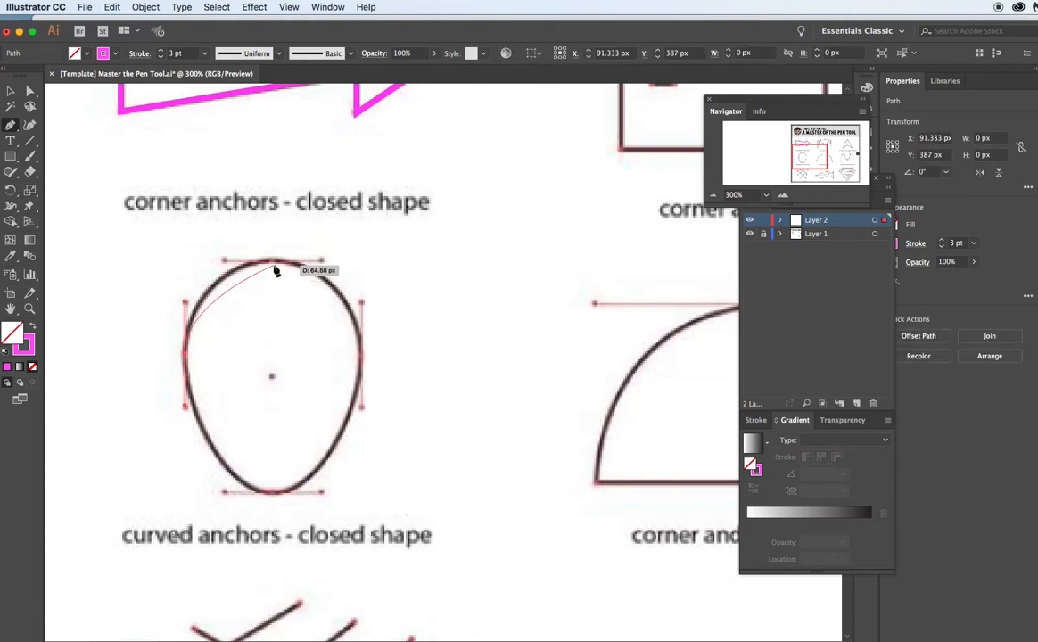
left_click_drag(273, 264, 326, 266)
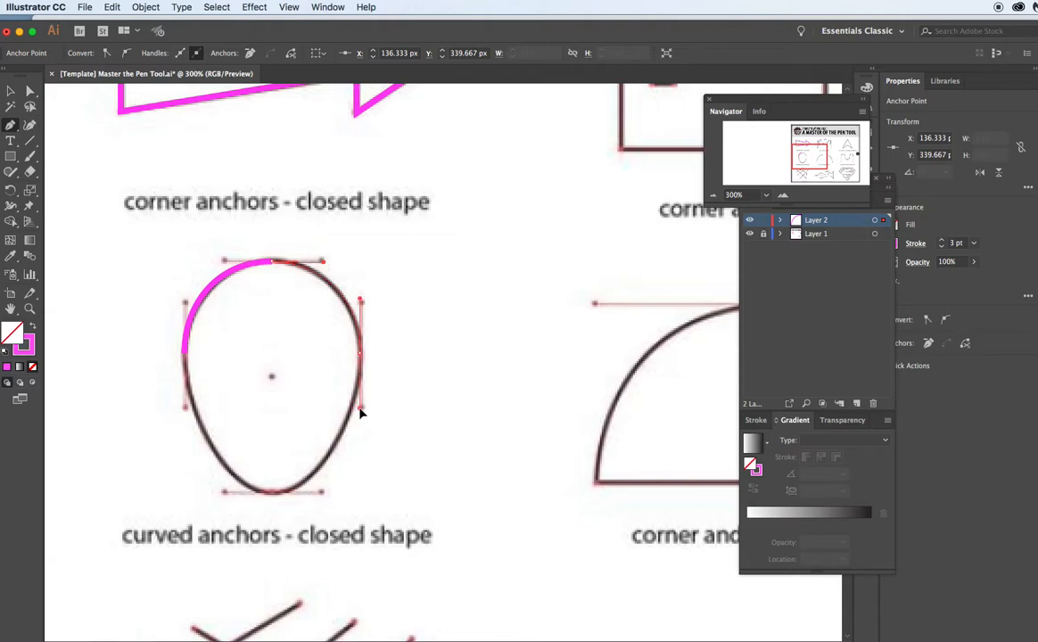
left_click_drag(362, 412, 362, 412)
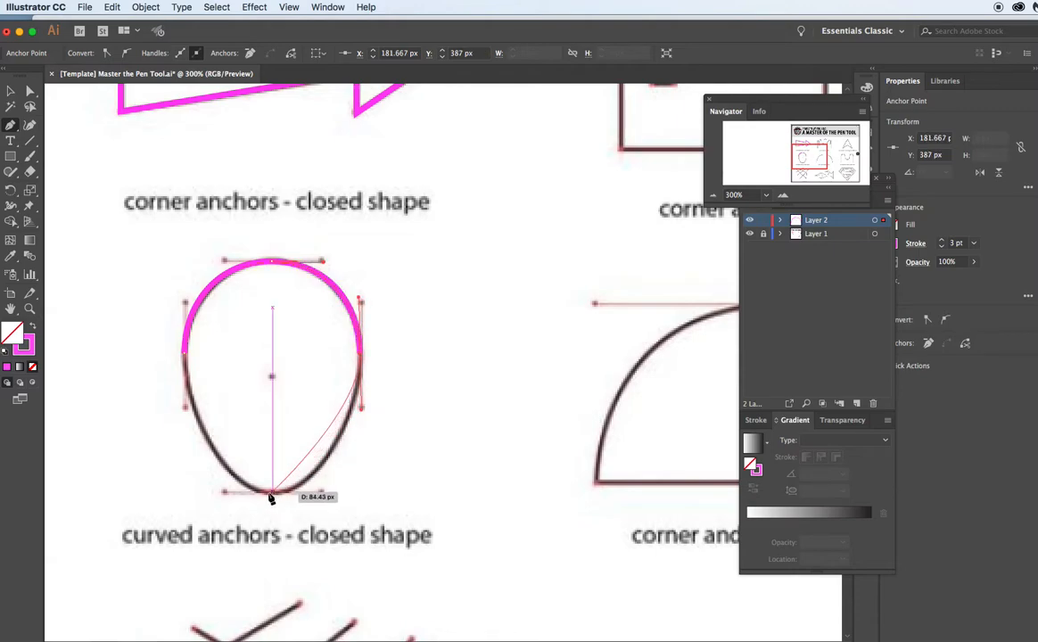
left_click_drag(274, 491, 225, 492)
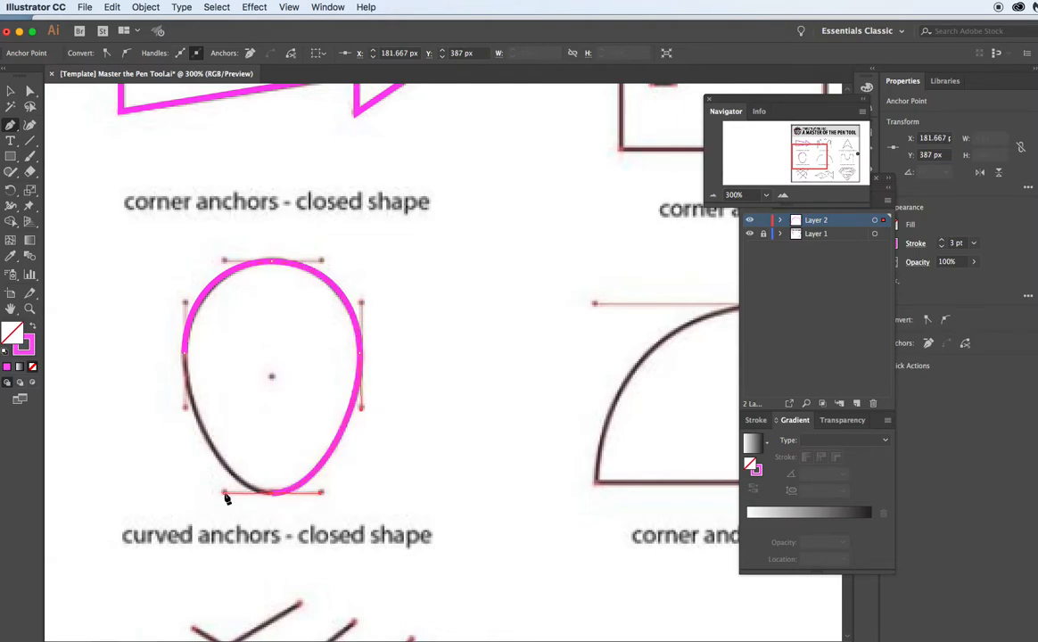
left_click_drag(183, 357, 186, 295)
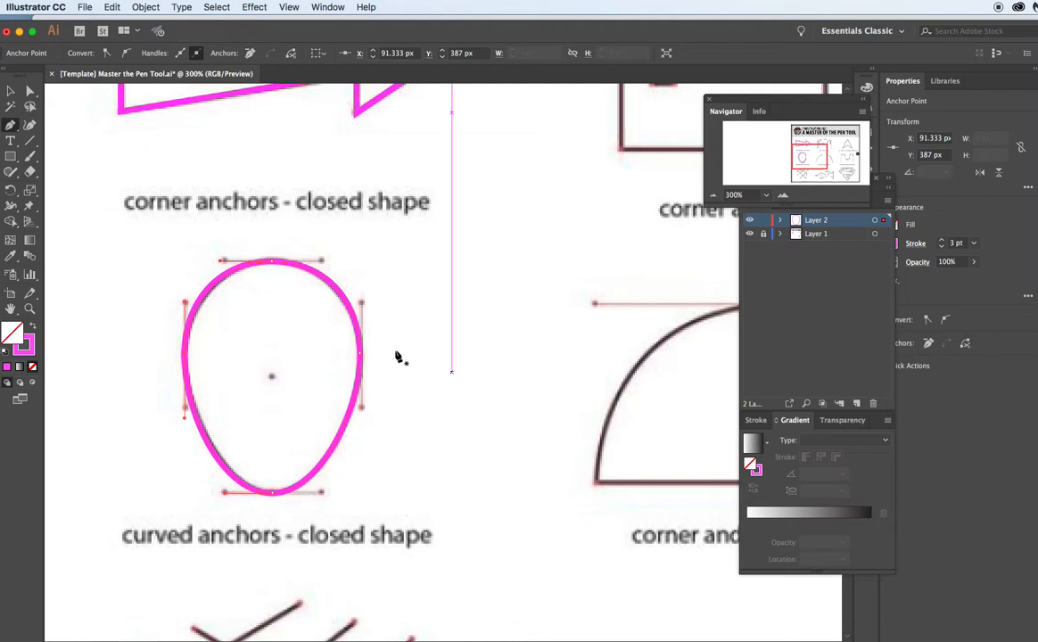
- Select the traced egg and fill it with pink-red FF2A74
left_click(11, 91)
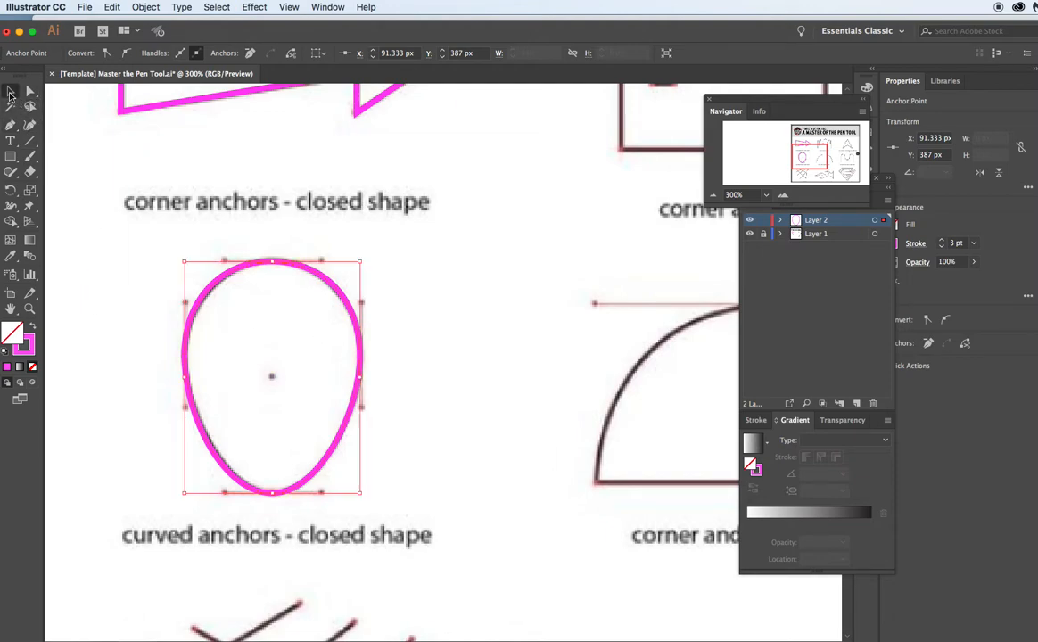
left_click(214, 287)
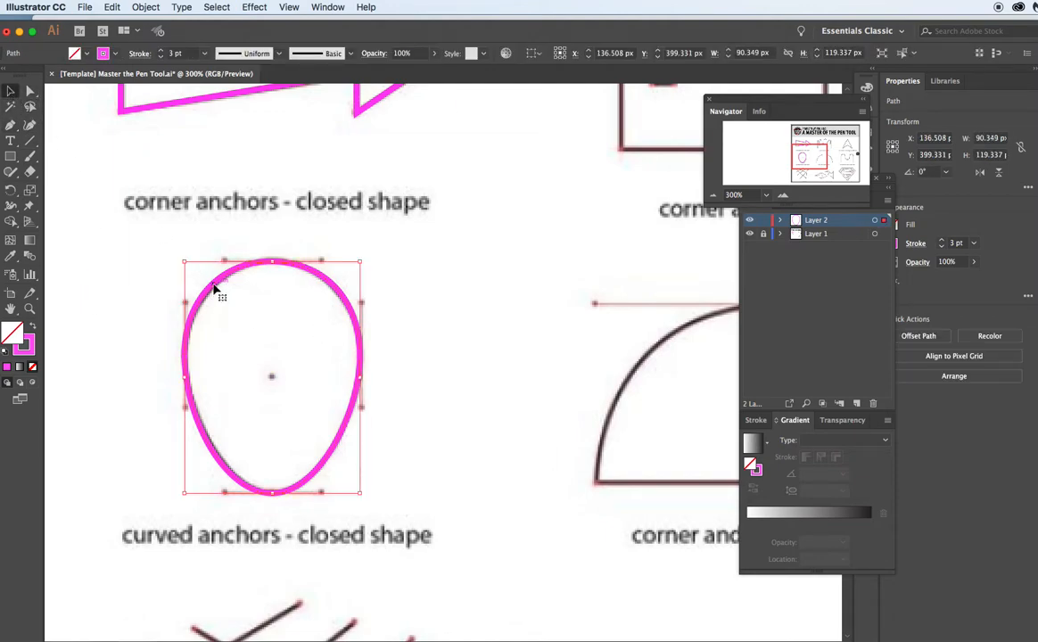
left_click(82, 56)
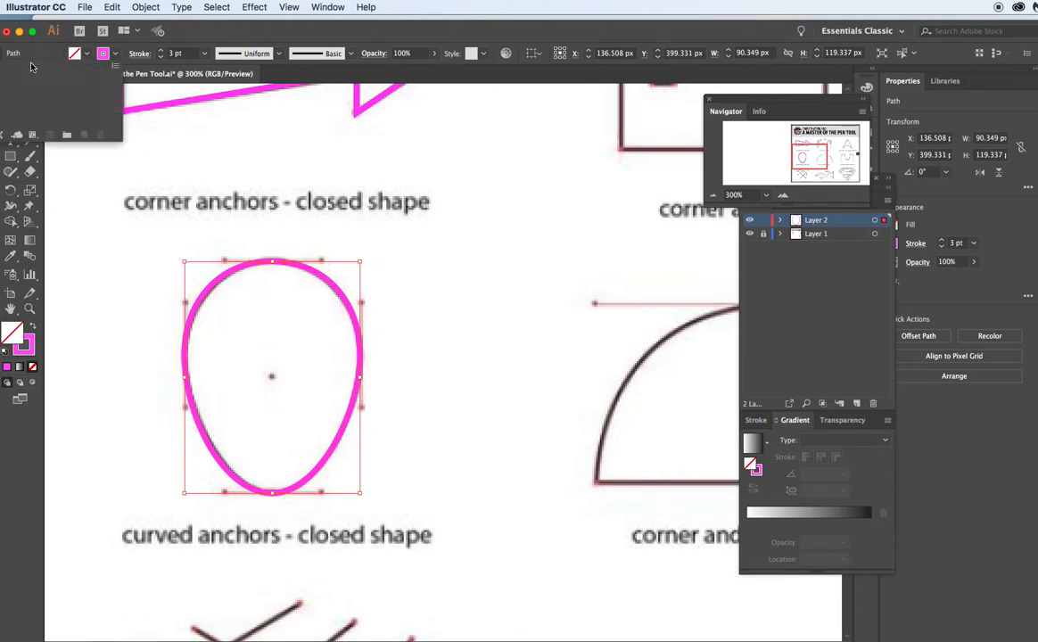
left_click(73, 53)
left_click(73, 54, "shift")
left_click(73, 53, "shift")
left_click(73, 53, "shift")
left_click(113, 165)
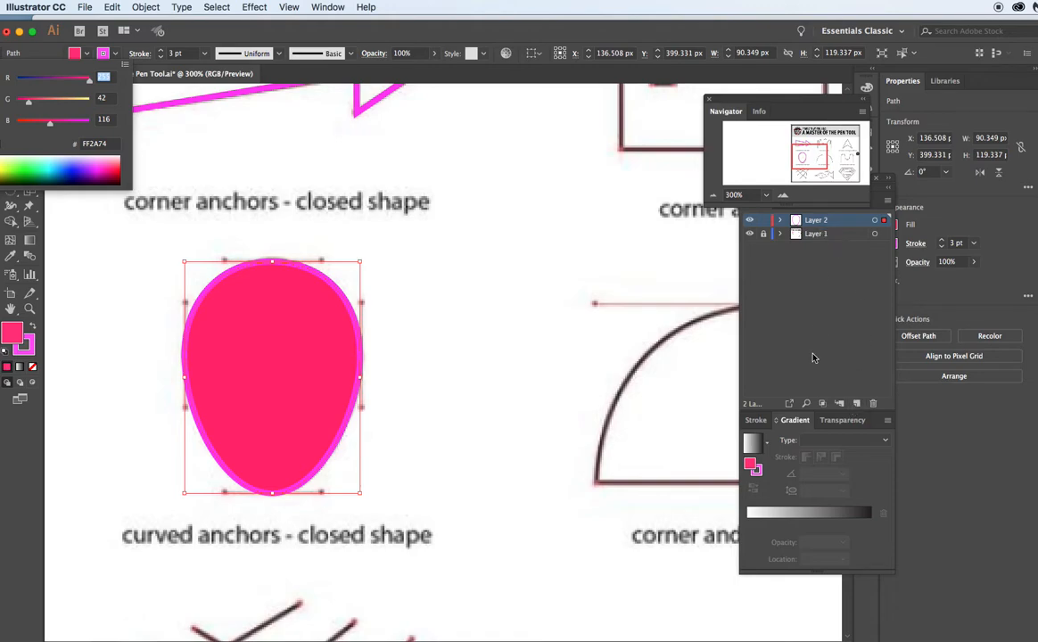
left_click(778, 367)
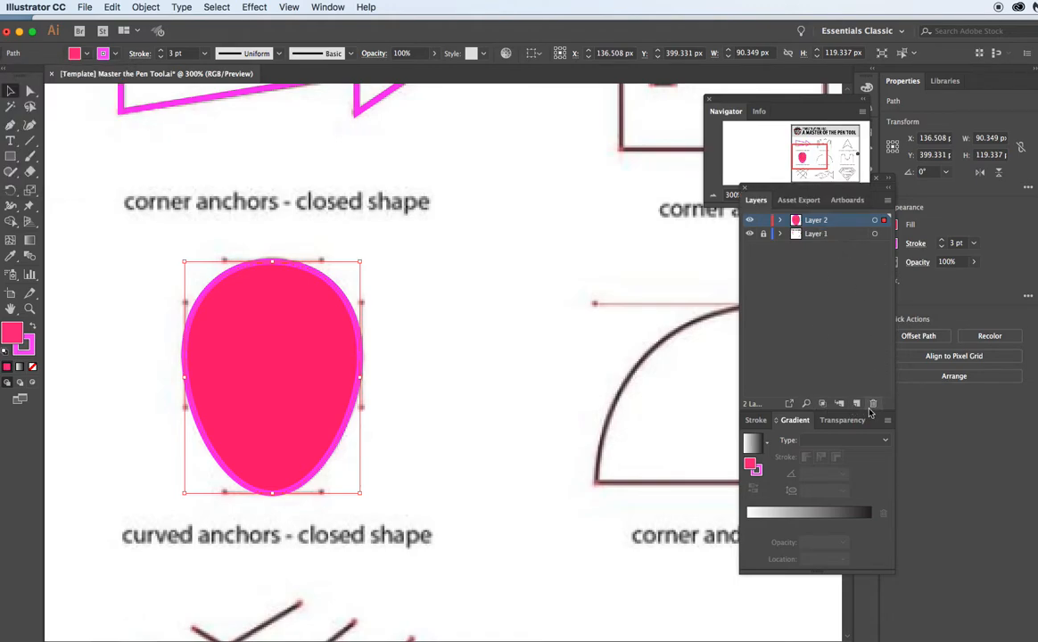
- Add a third layer and set the selected egg's fill to none before returning to the Pen tool
left_click(856, 403)
left_click_drag(819, 157, 825, 160)
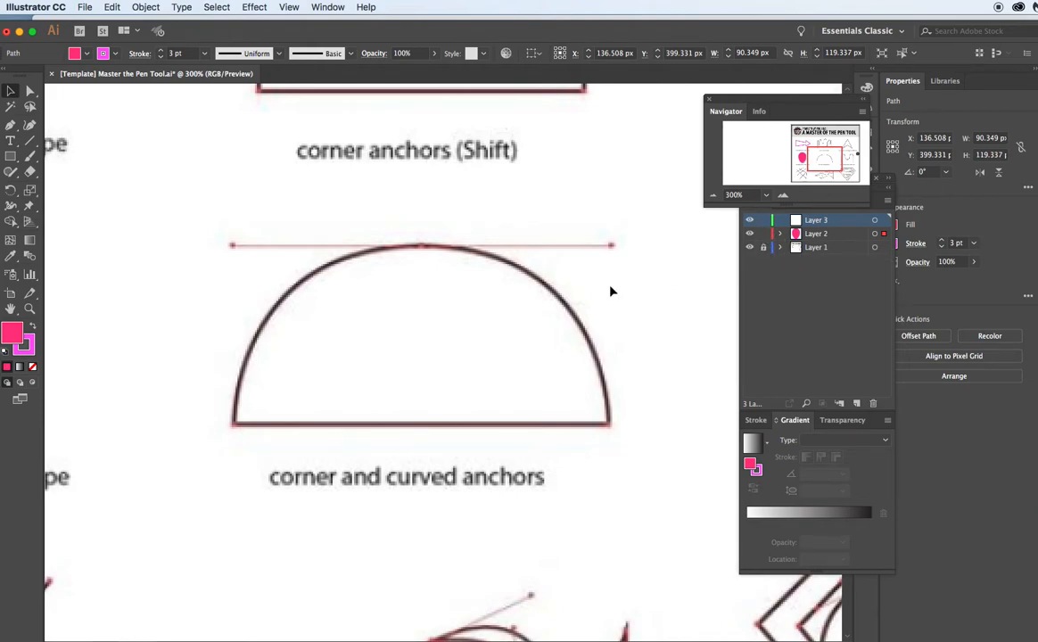
left_click(77, 50)
left_click(2, 79)
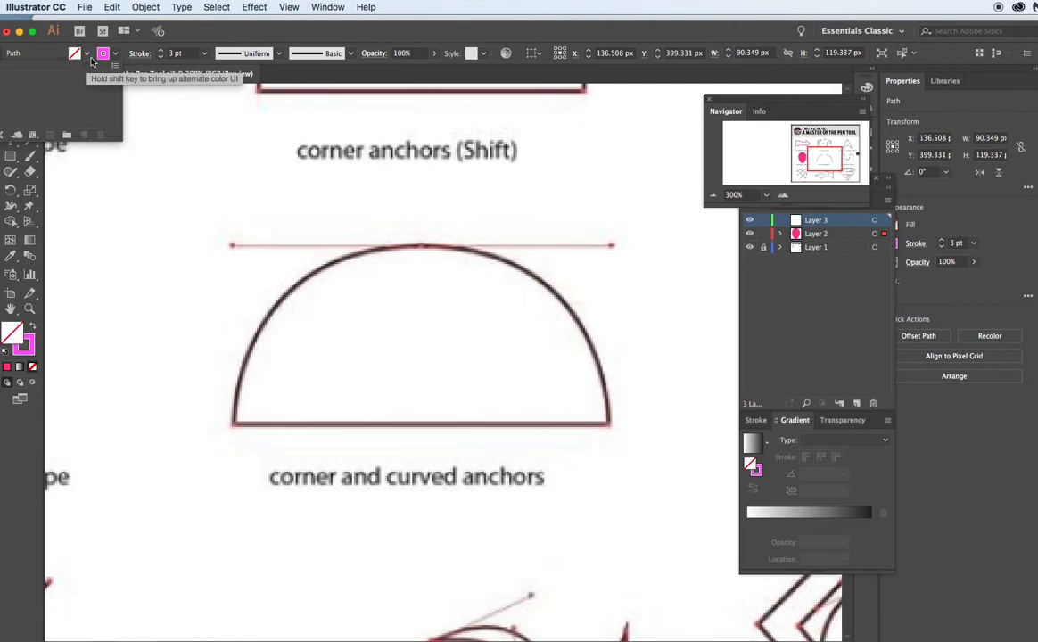
left_click(88, 55)
left_click(10, 126)
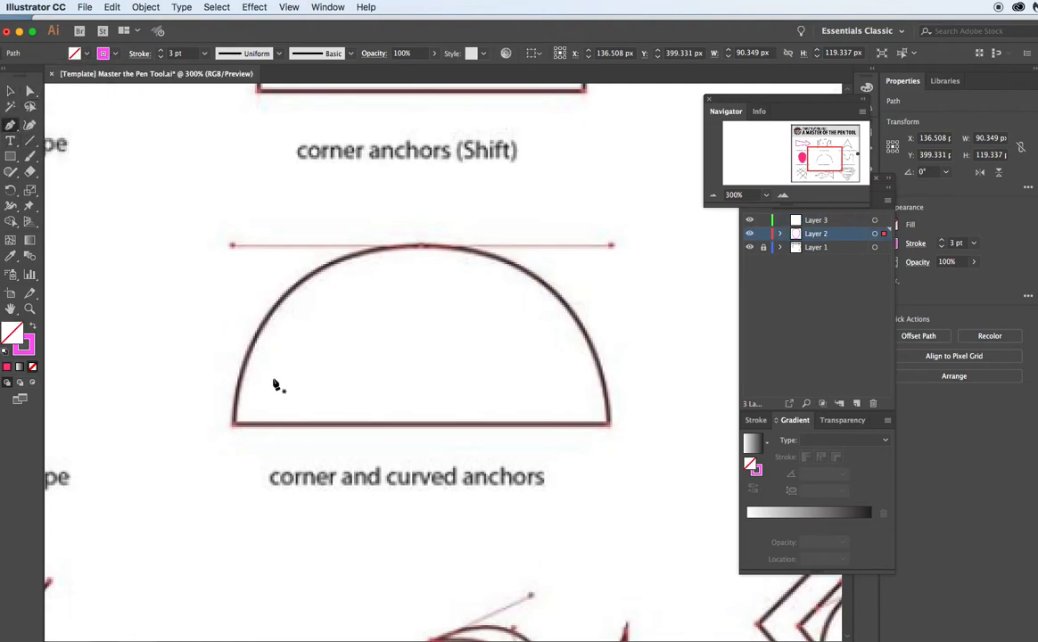
- Trace the half-dome template as a closed path with a smooth anchor at the apex and two corner anchors at the base
left_click_drag(425, 249, 613, 250)
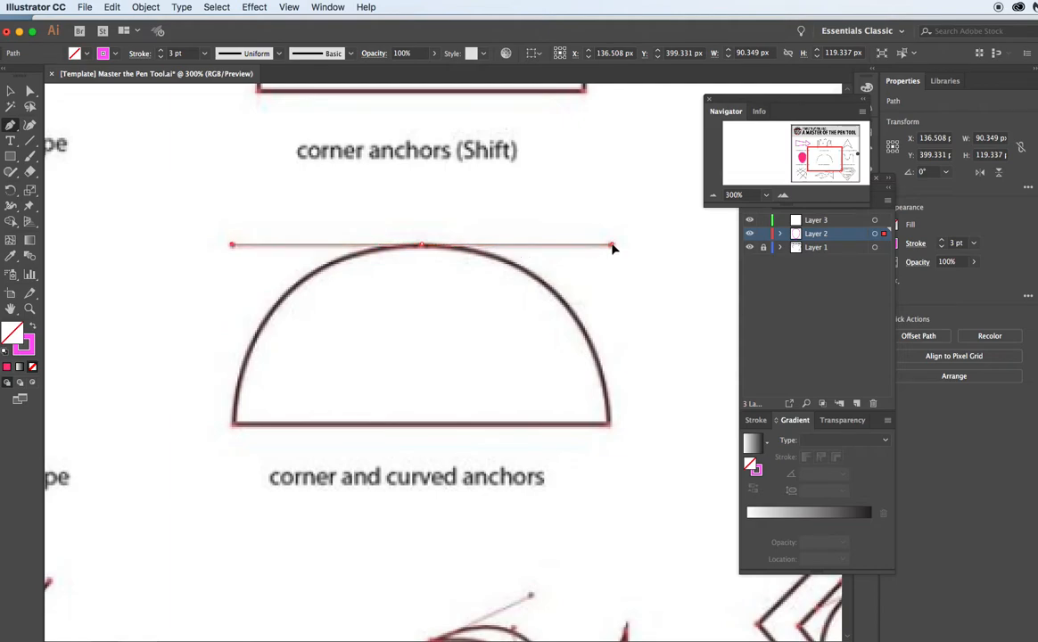
left_click(611, 424)
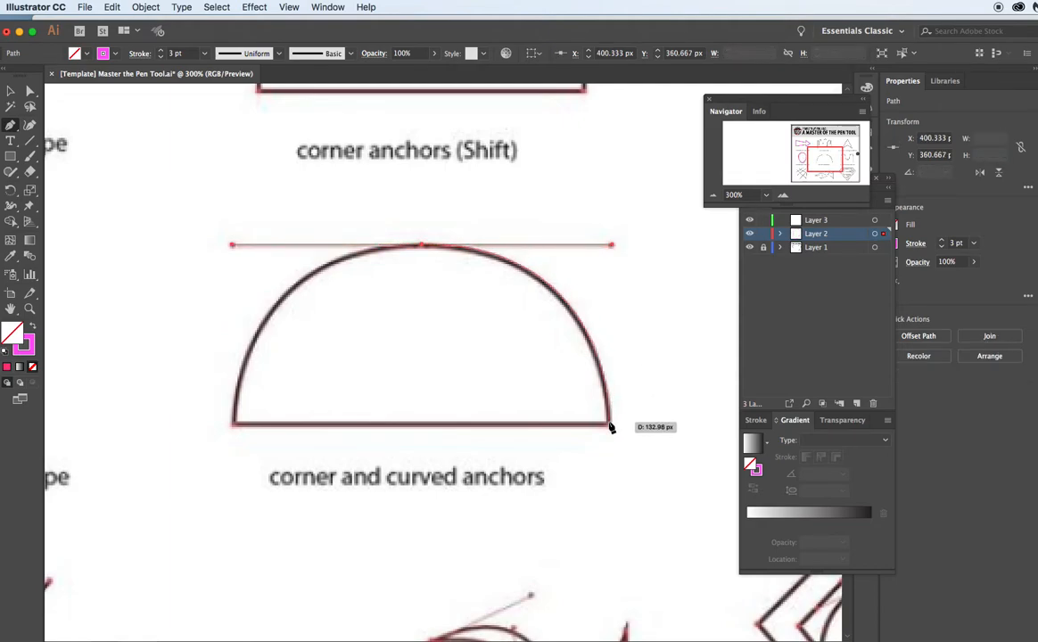
left_click(611, 425)
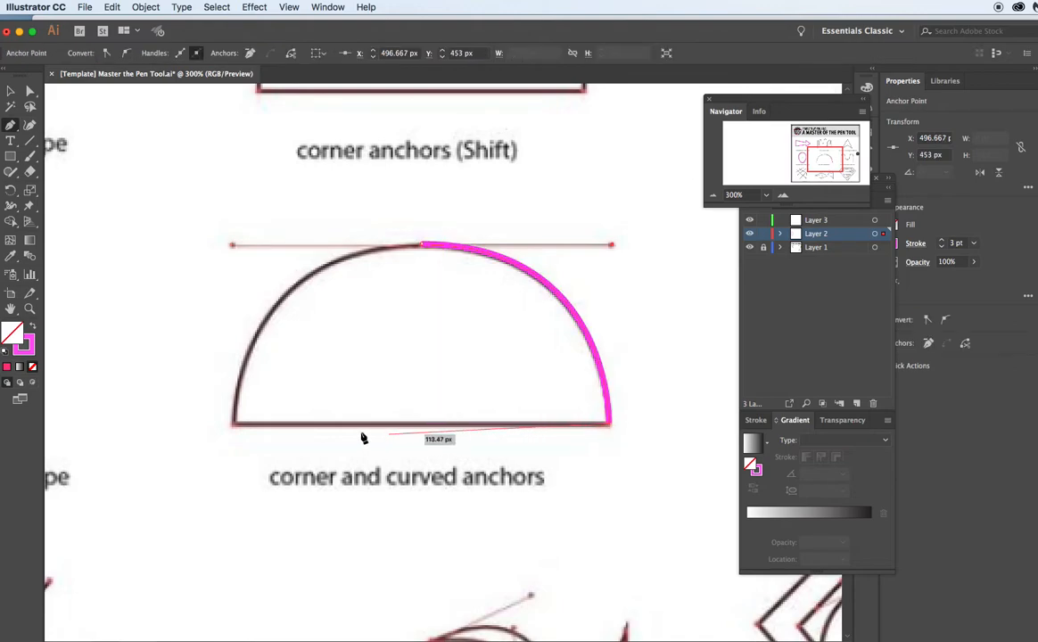
left_click(233, 425)
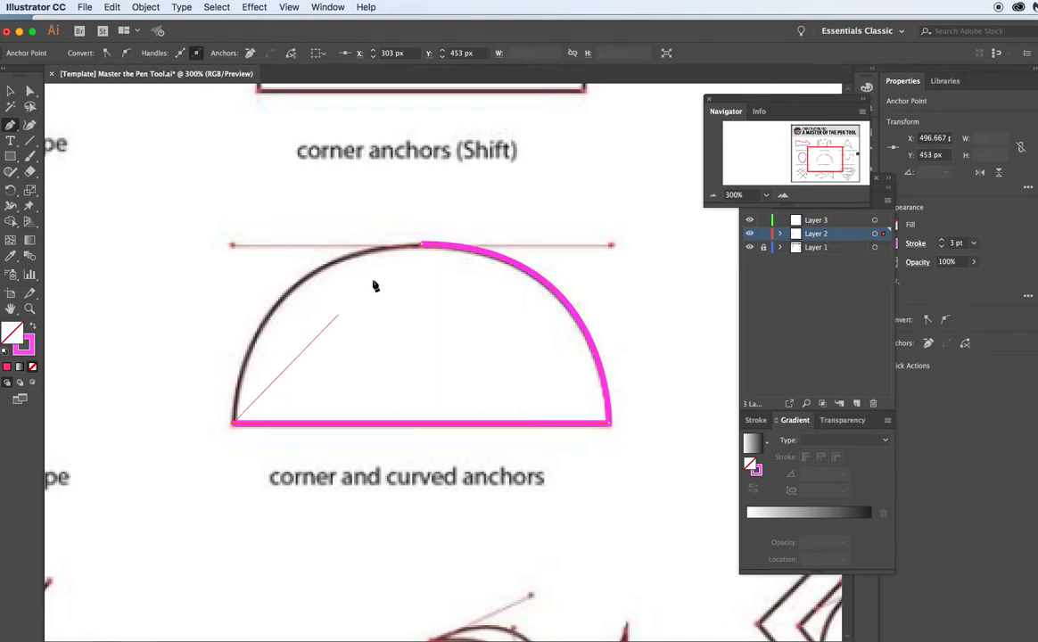
left_click_drag(424, 248, 613, 250)
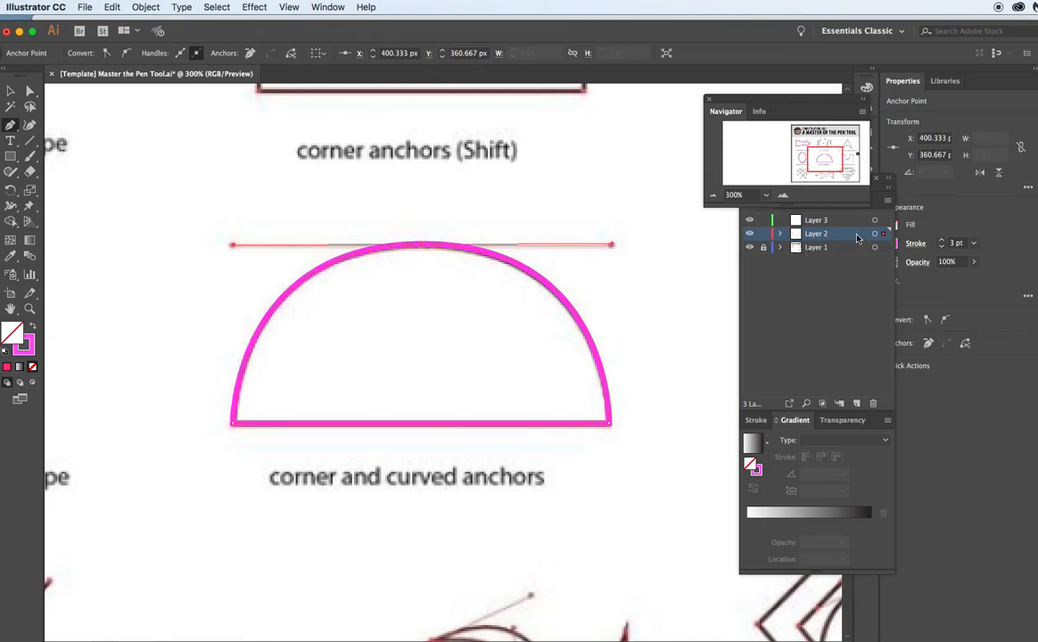
- On Layer 3, trace the wavy upper edge of the double-arch template with four smooth anchors whose handles stay vertical
left_click(841, 221)
left_click_drag(815, 161, 847, 157)
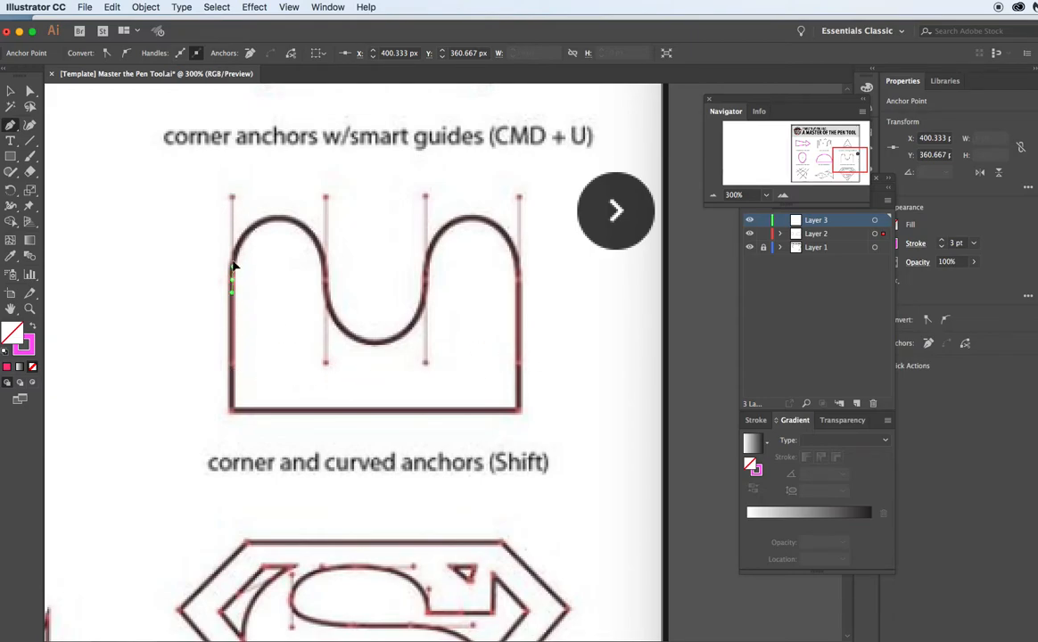
left_click(231, 198)
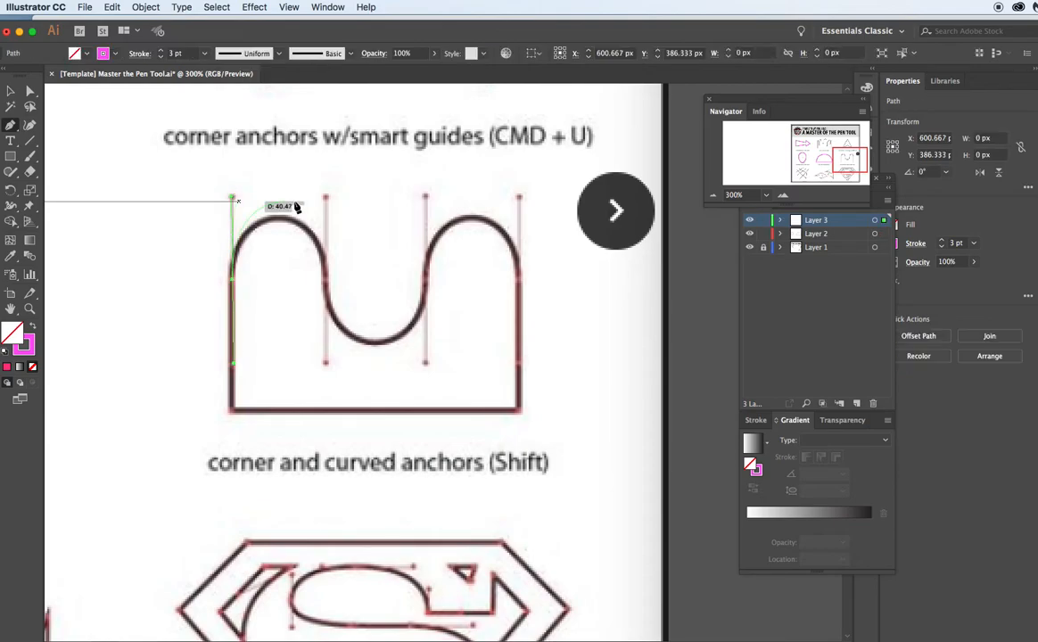
left_click_drag(327, 282, 327, 365)
left_click_drag(424, 282, 425, 196)
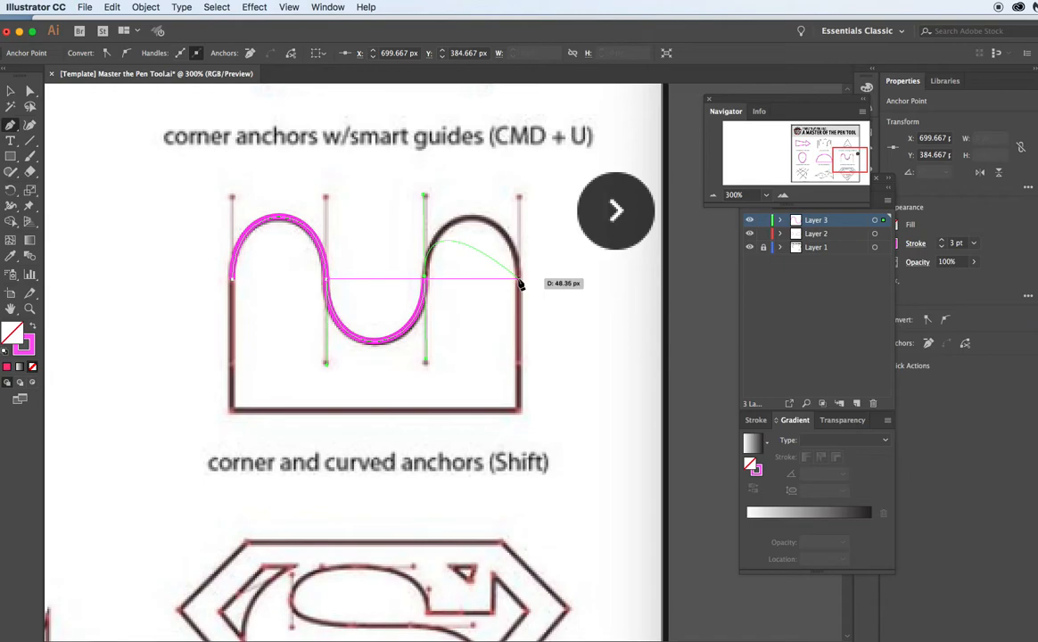
left_click_drag(520, 283, 521, 361)
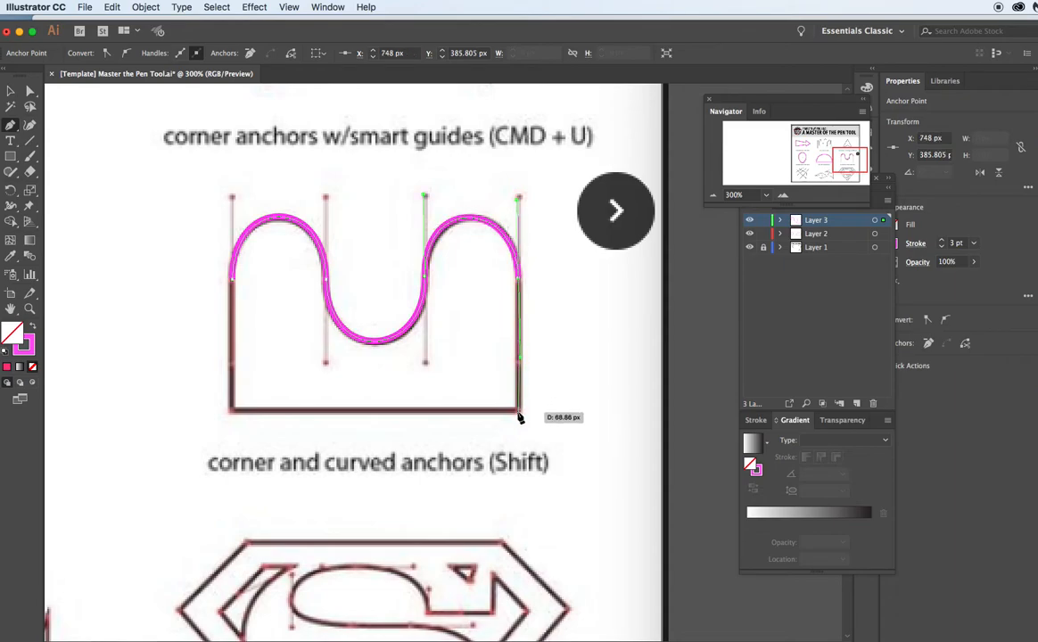
- Close the double-arch path with straight sides and a straight base, using corner anchors at both lower corners
left_click(520, 416)
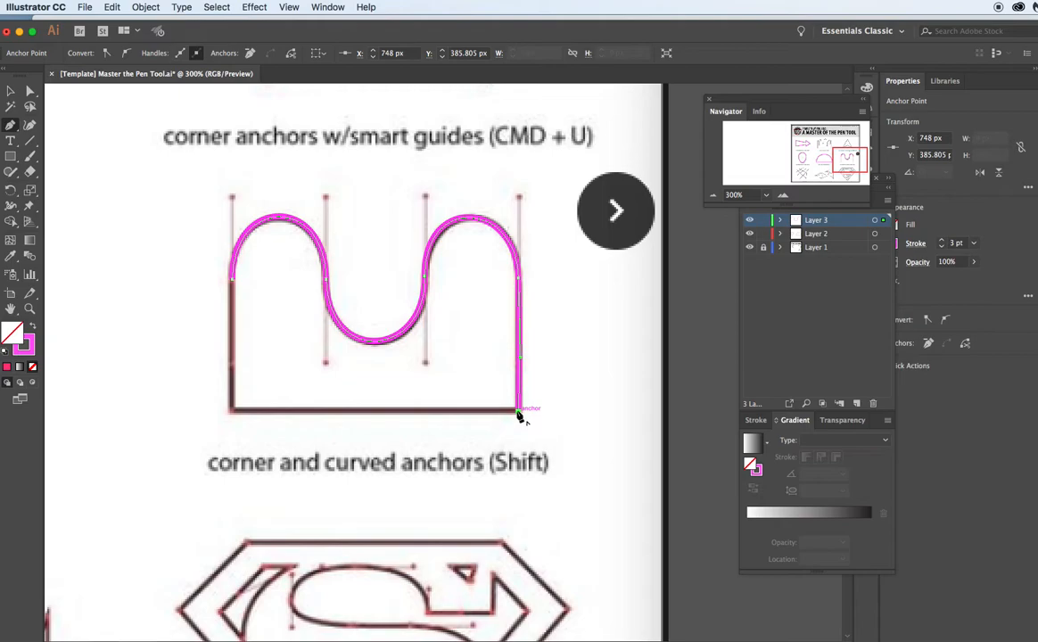
left_click(232, 413)
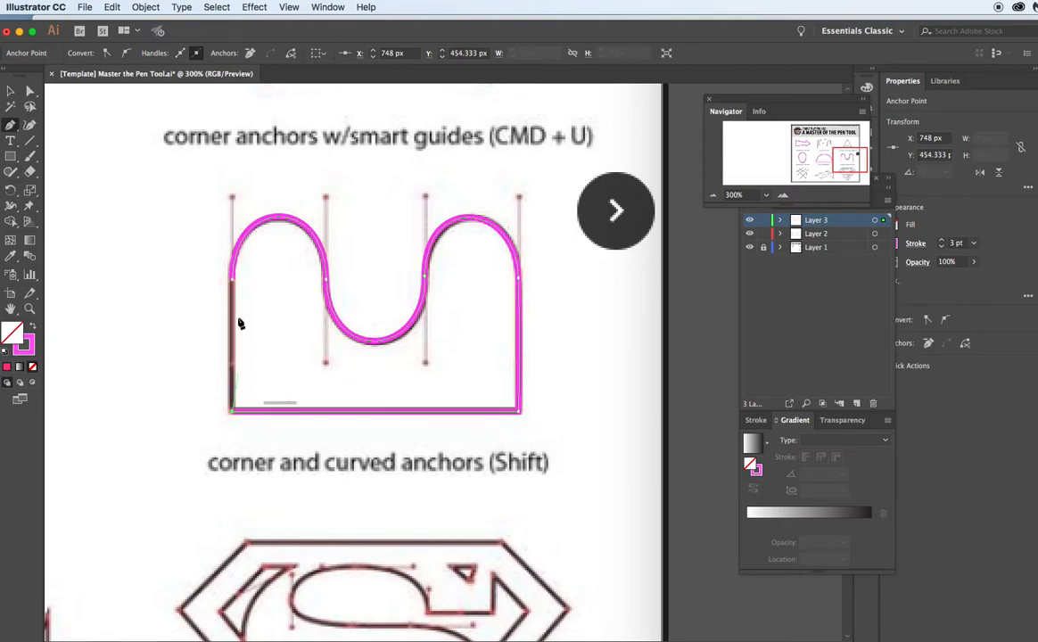
left_click(232, 280)
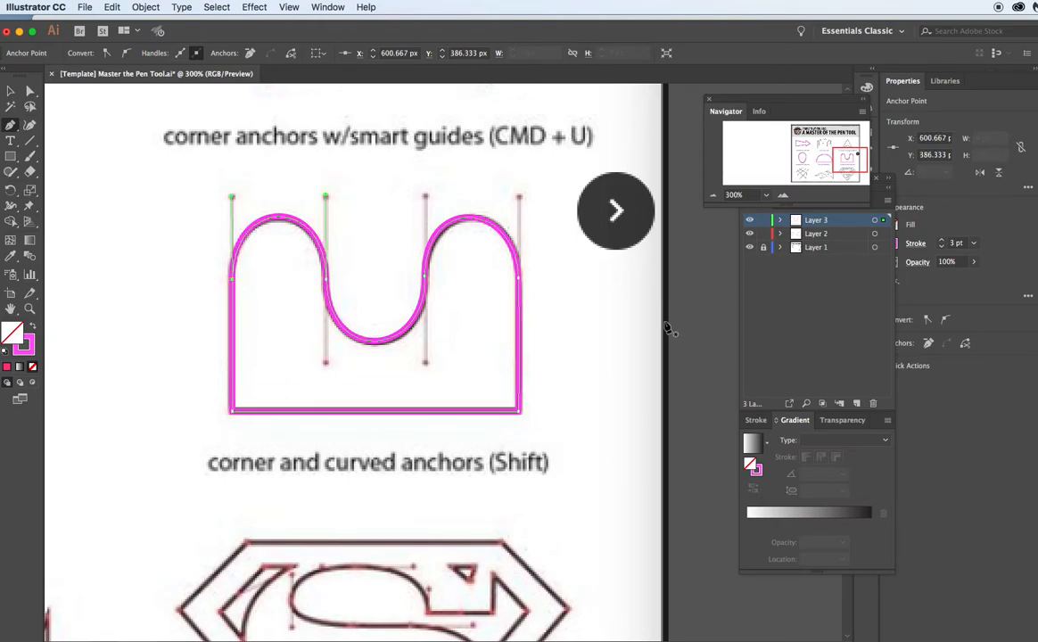
- Add a fourth layer and trace the three-segment angled line of the stray paths template as an open path
left_click_drag(852, 162, 806, 175)
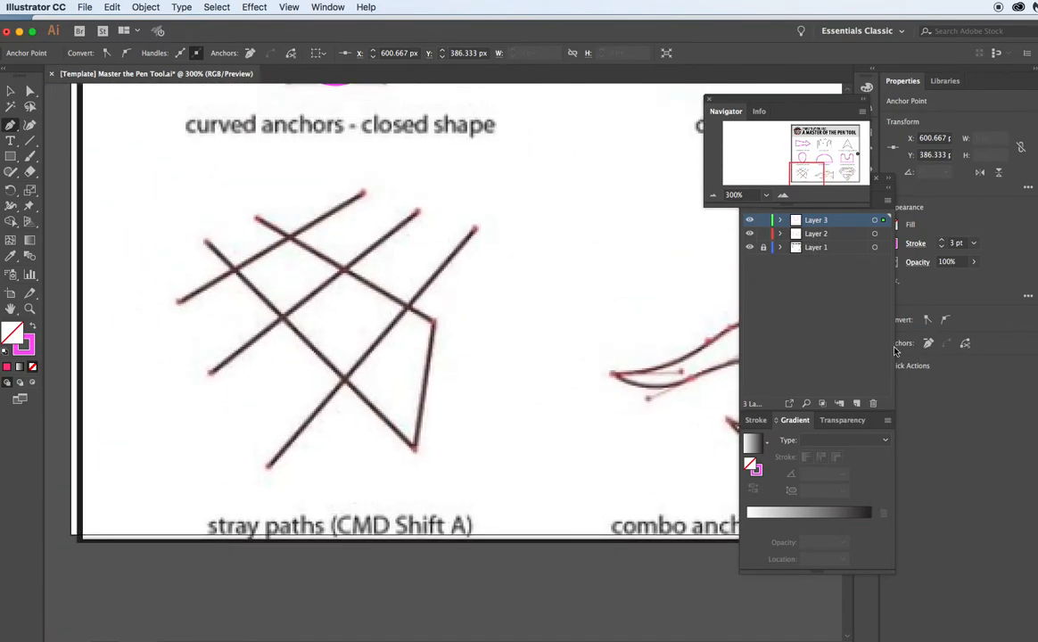
left_click(856, 405)
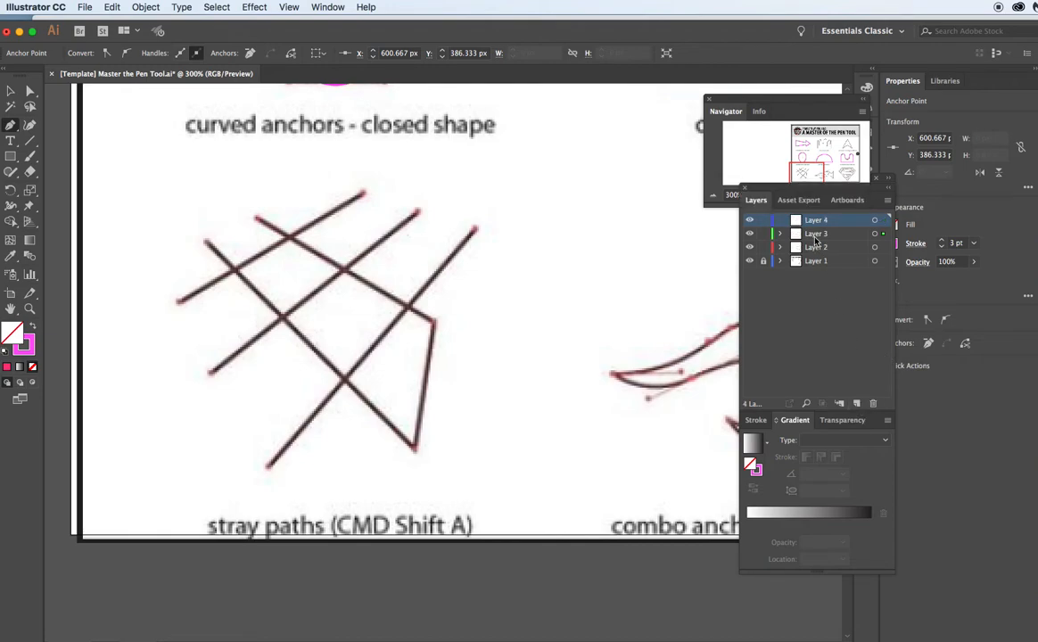
left_click(256, 218)
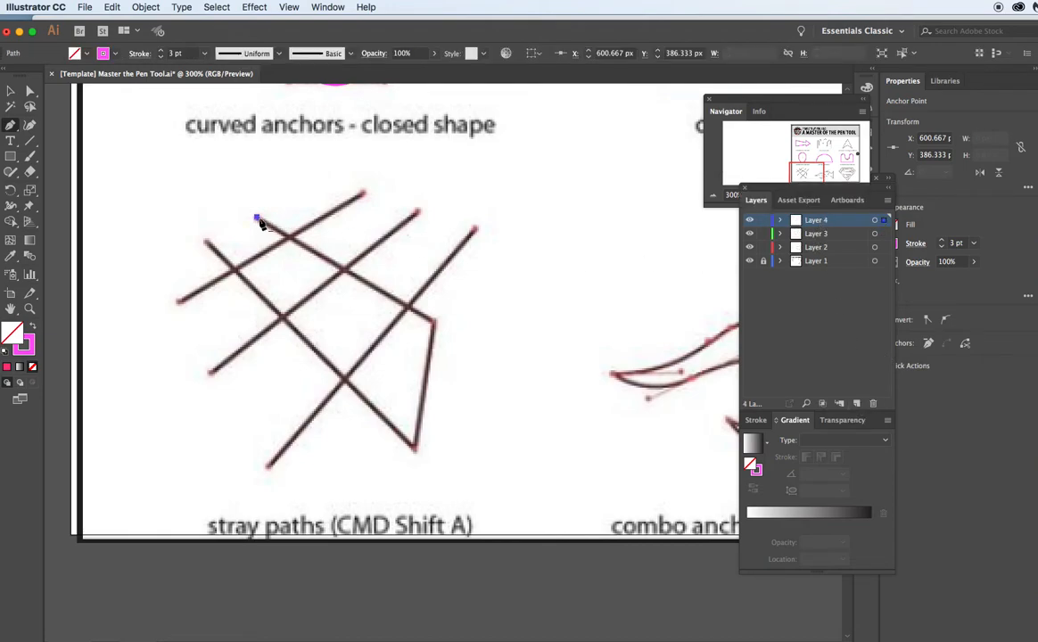
left_click(434, 324)
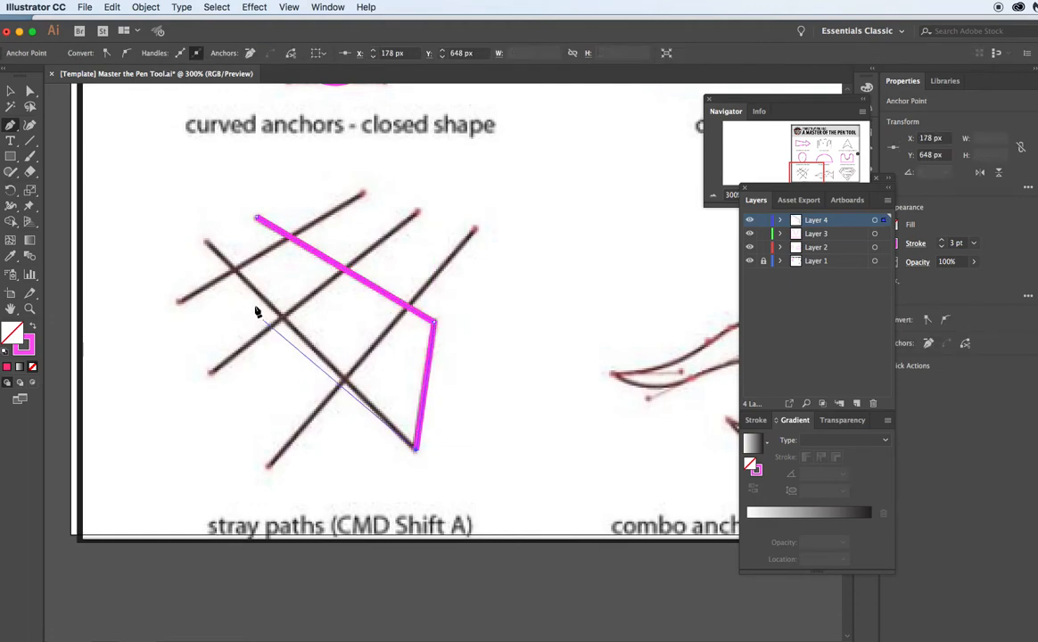
left_click(208, 241)
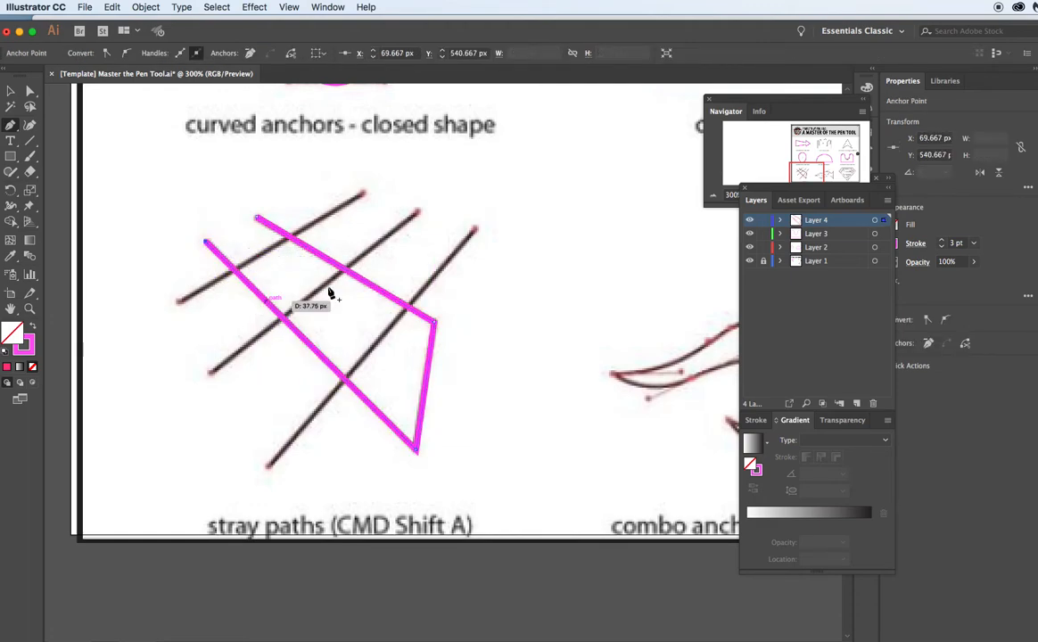
key("Escape")
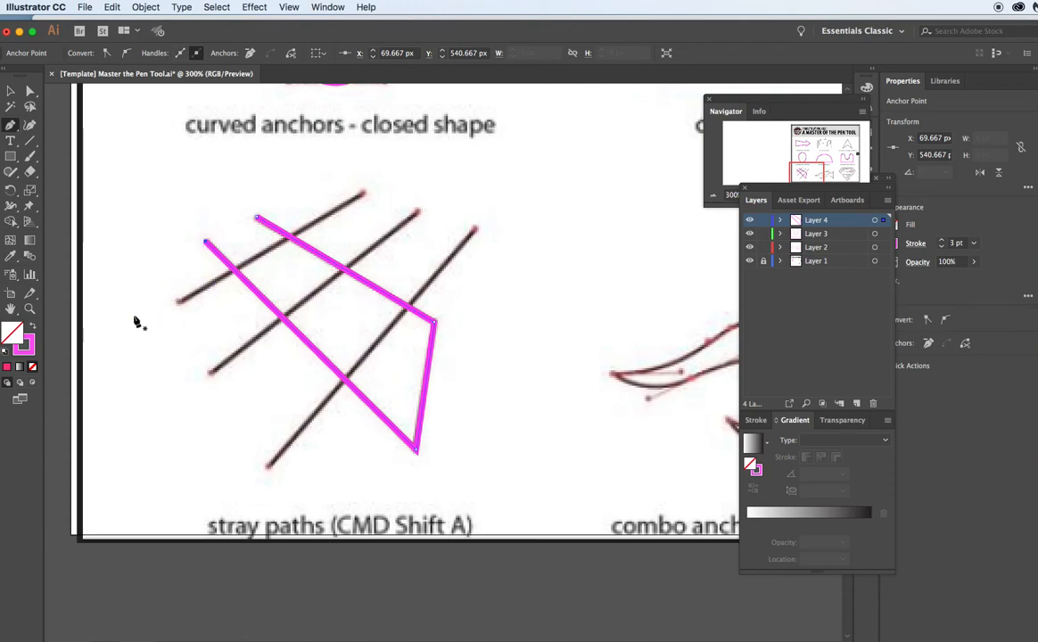
- Trace the three remaining diagonal lines of the stray paths template as separate open paths, deselecting between them
left_click(180, 303)
left_click(364, 193)
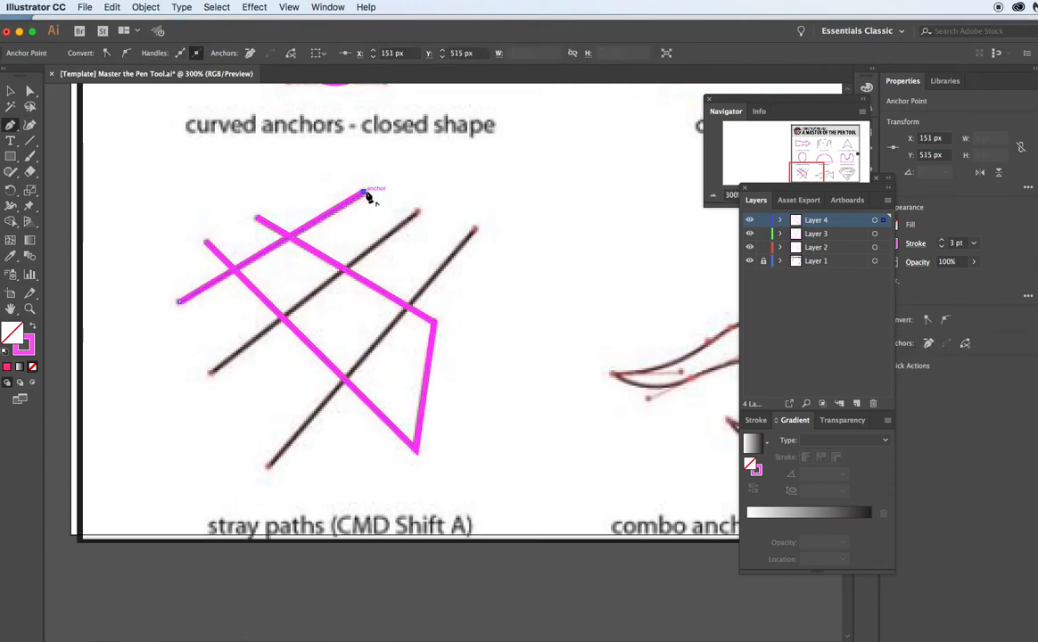
left_click(418, 213)
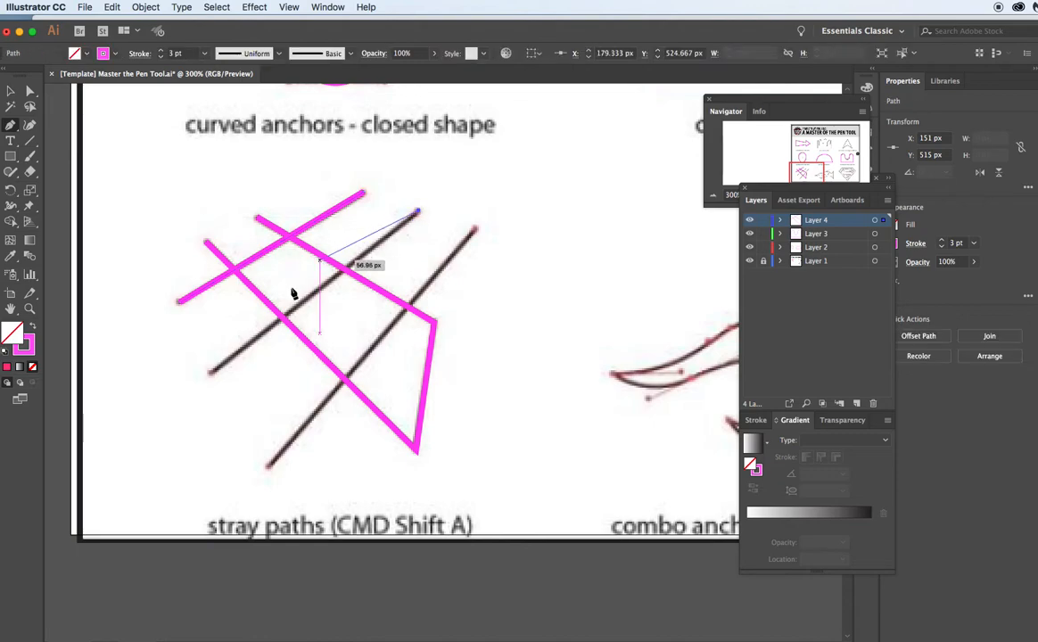
left_click(210, 372)
key("Escape")
left_click(269, 468)
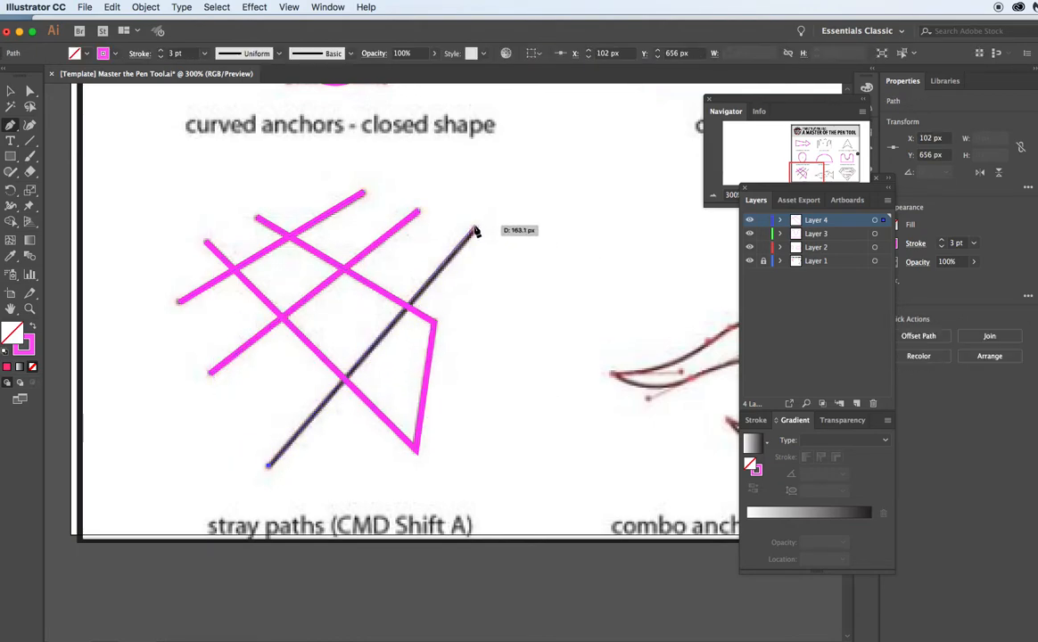
left_click(475, 230)
- Add a fifth layer and trace the flame template's upper contour from its upper-right corner to the far-left tip
left_click_drag(805, 169, 829, 176)
left_click(858, 404)
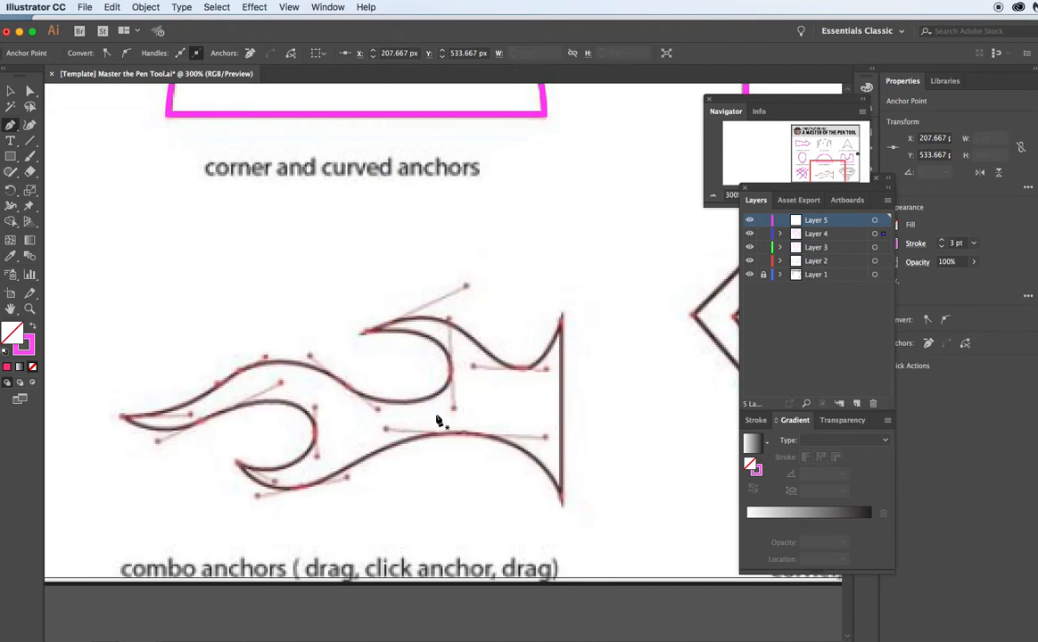
left_click_drag(563, 320, 268, 375)
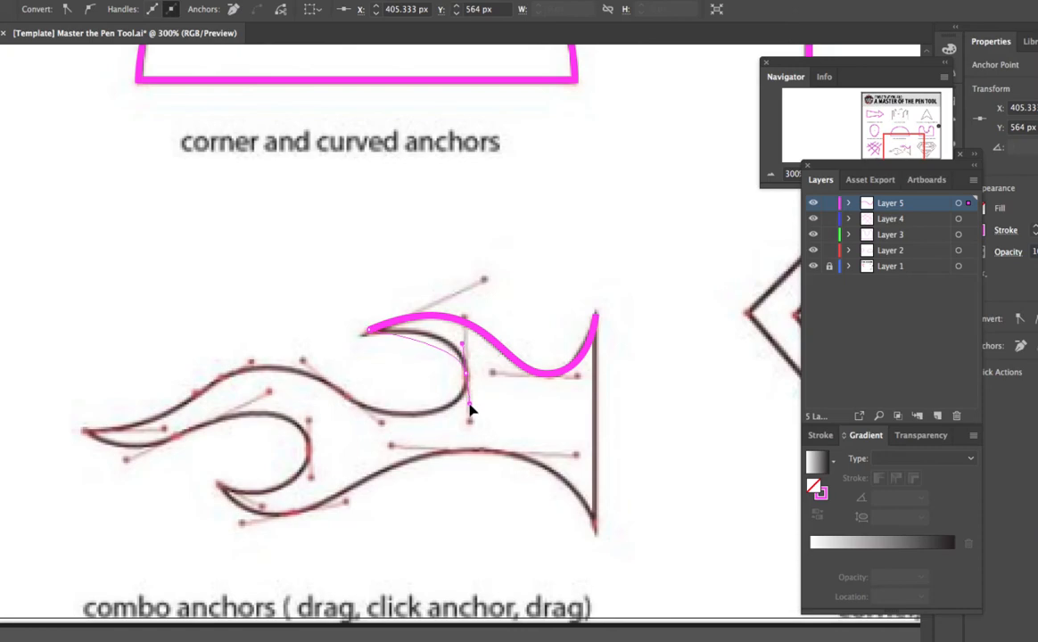
left_click_drag(390, 425, 213, 387)
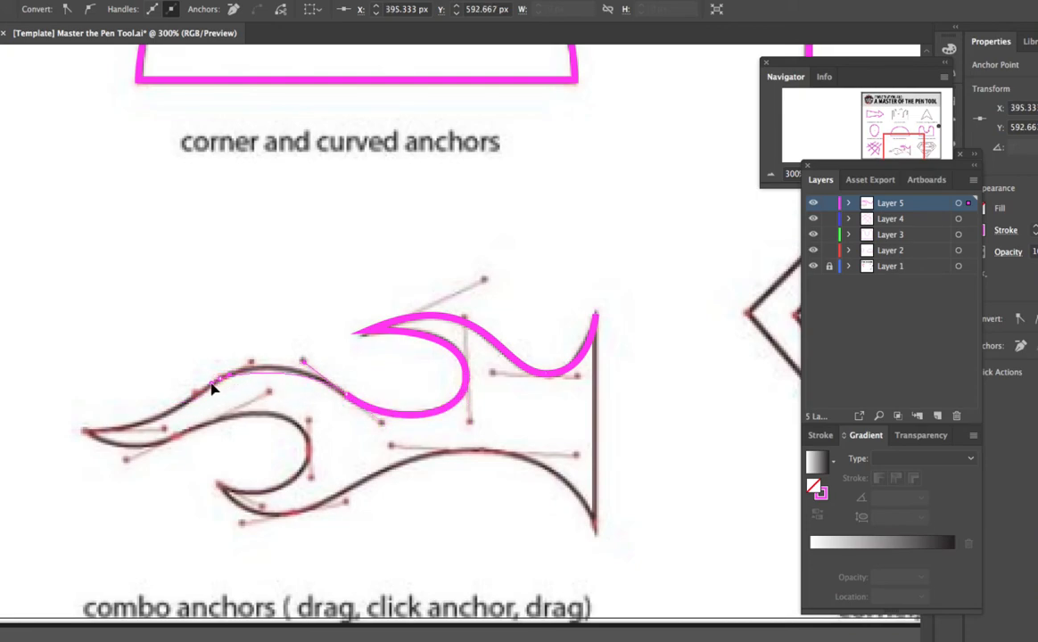
mouse_move(85, 431)
left_mouse_down()
mouse_move(9, 434)
mouse_move(69, 443)
mouse_move(132, 435)
mouse_move(124, 433)
left_mouse_up()
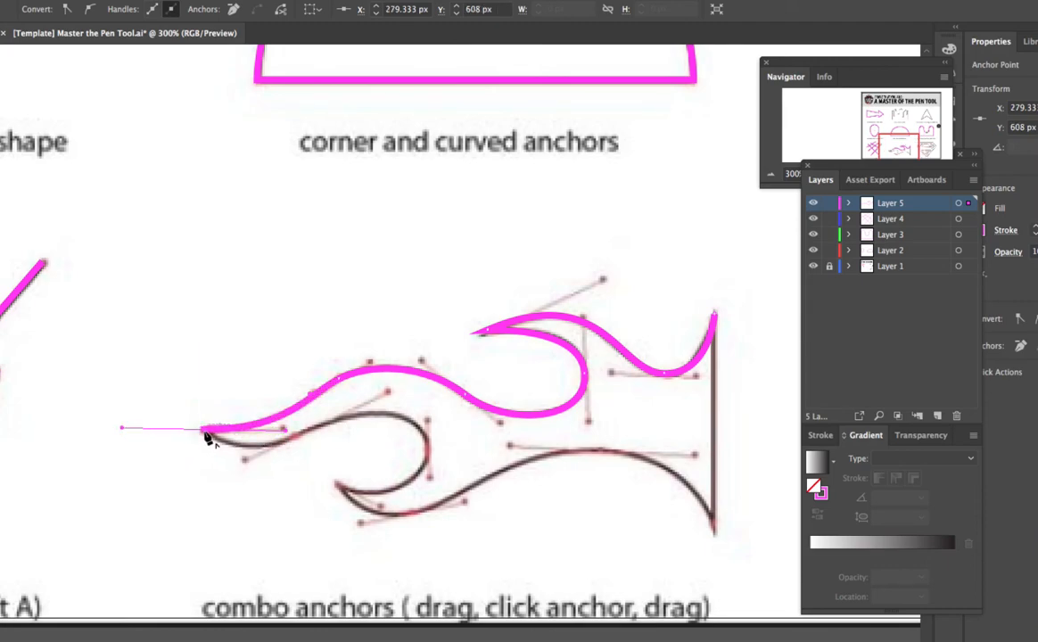
- Convert the flame's far-left tip to a corner and trace the lower tongue's curves around to the second tip
left_click(205, 436)
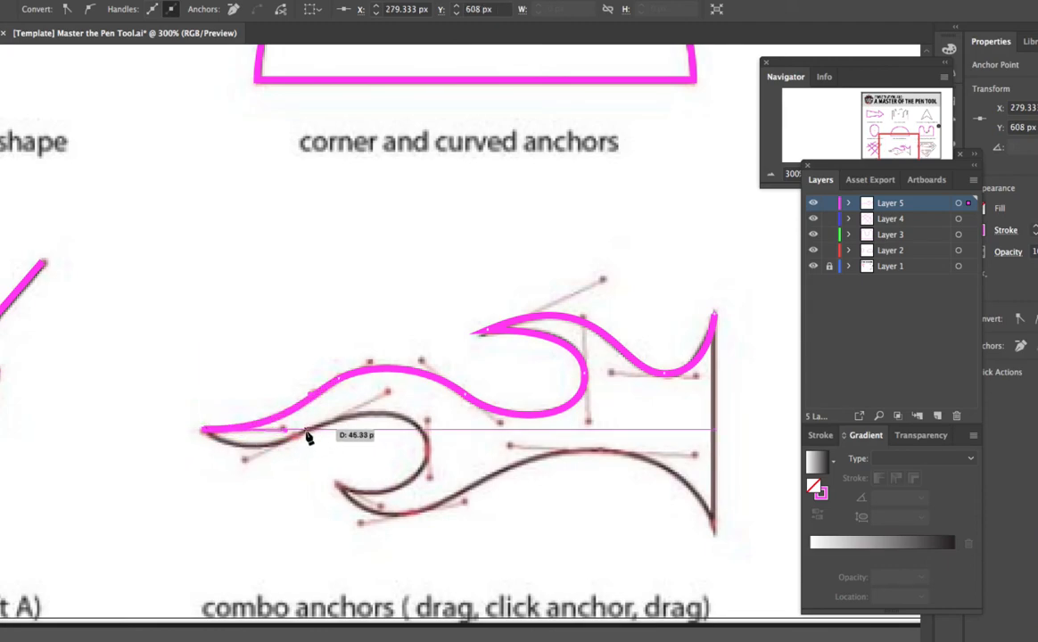
left_click_drag(346, 425, 382, 395)
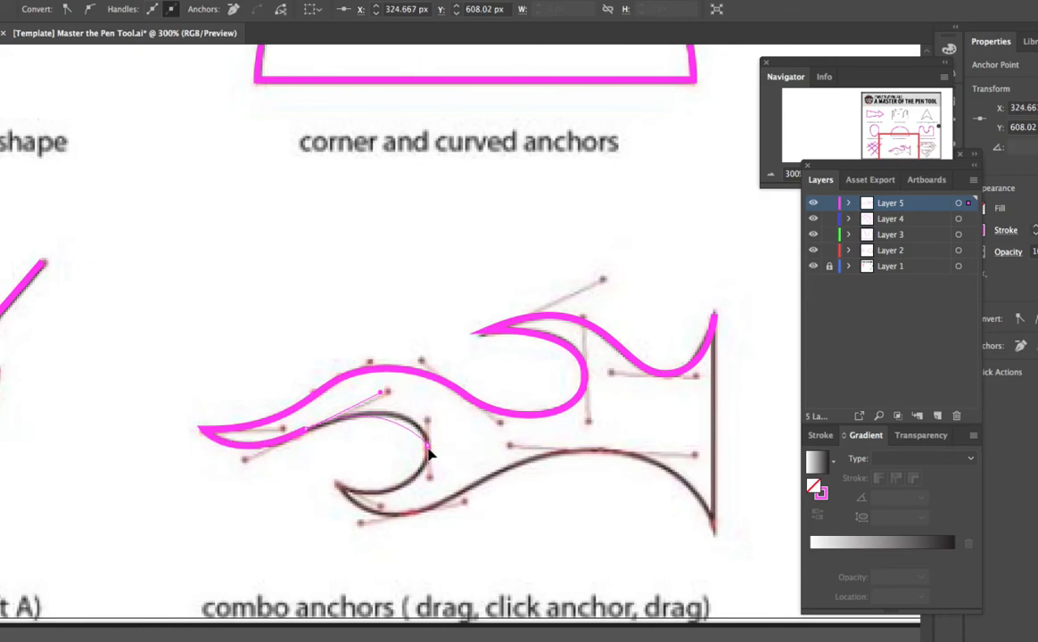
left_click(429, 478)
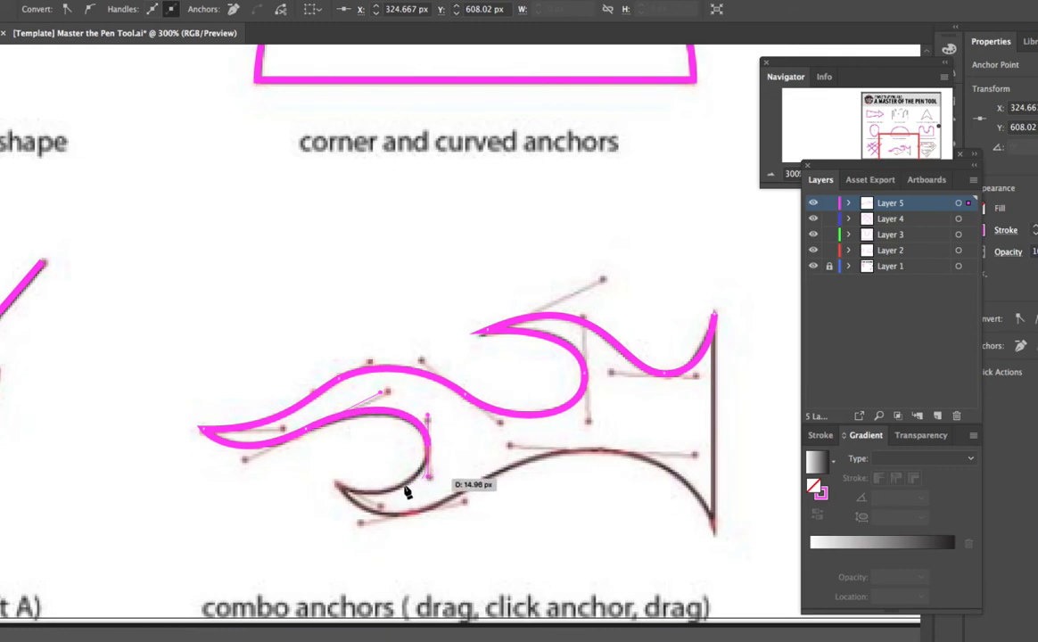
left_click_drag(338, 483, 297, 468)
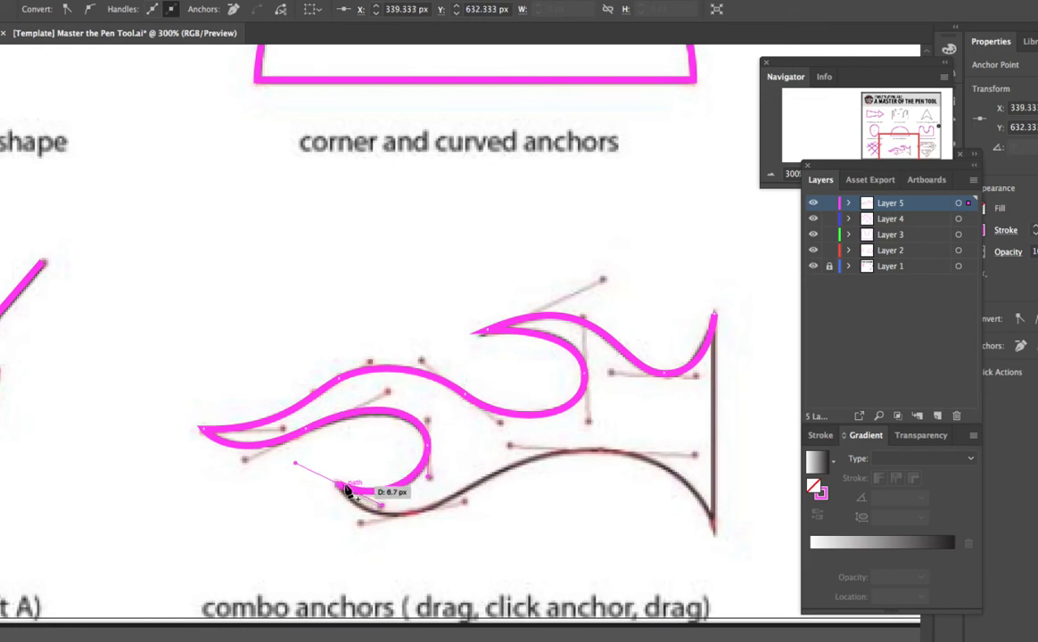
- Make the lower tip a corner, trace the flame's bottom curve, and close the path with the straight vertical edge
left_click(340, 486)
left_click_drag(409, 514, 465, 502)
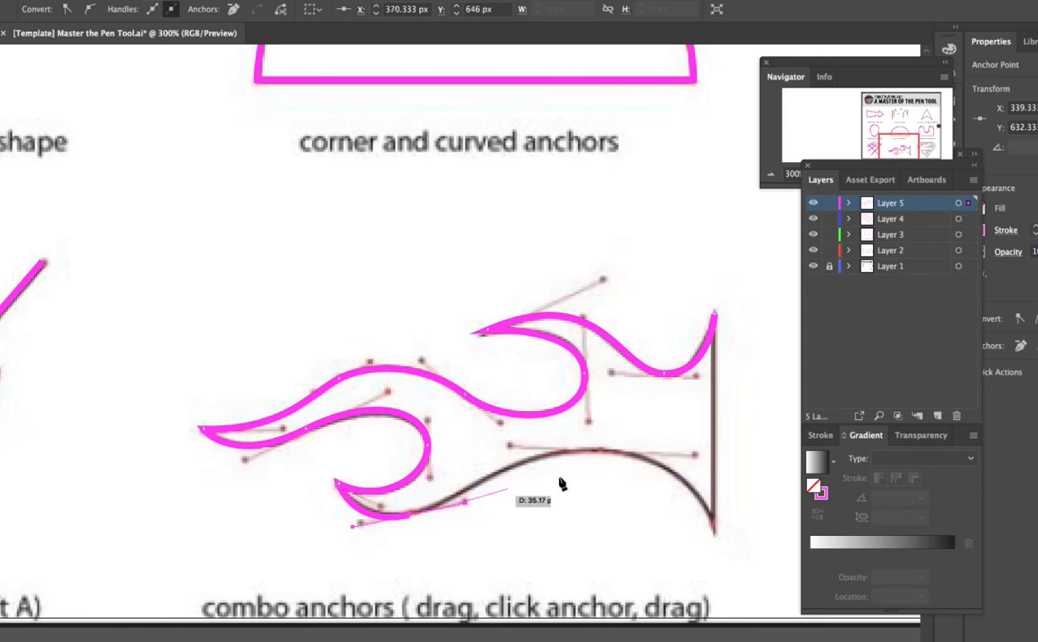
left_click_drag(600, 455, 696, 455)
left_click(714, 532)
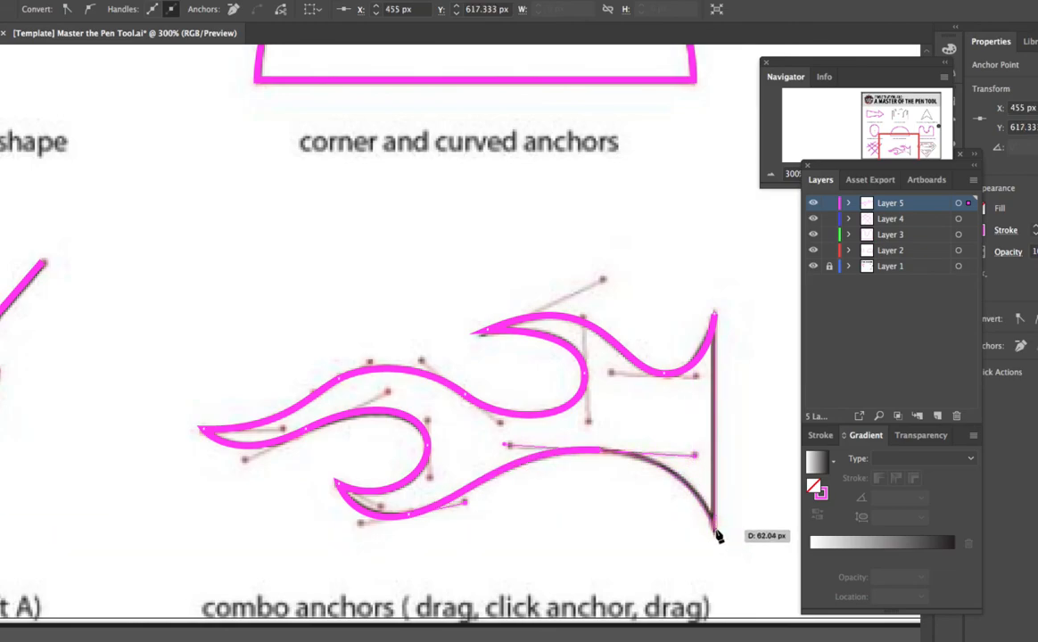
left_click(715, 314)
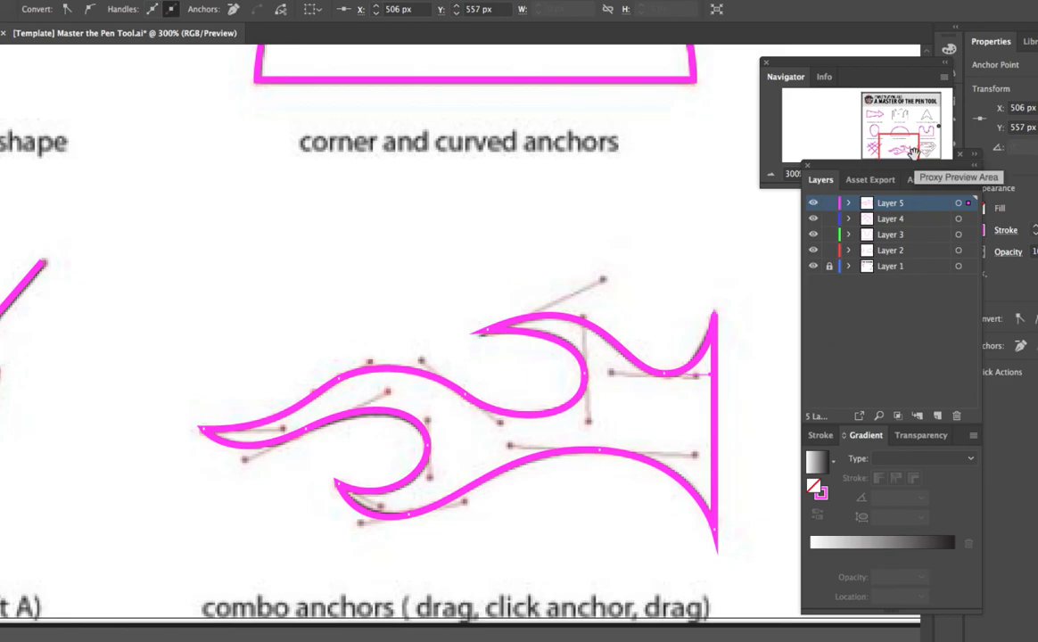
- Add a sixth layer and trace the small triangle inside the Superman shield as a closed path with three corner anchors
left_click(939, 417)
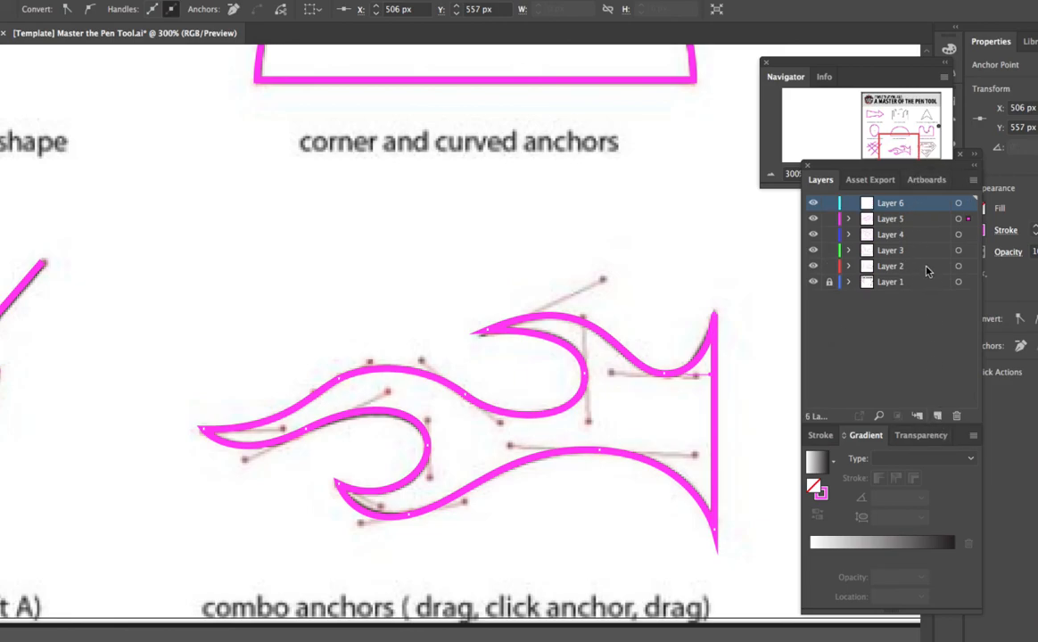
left_click_drag(883, 136, 892, 159)
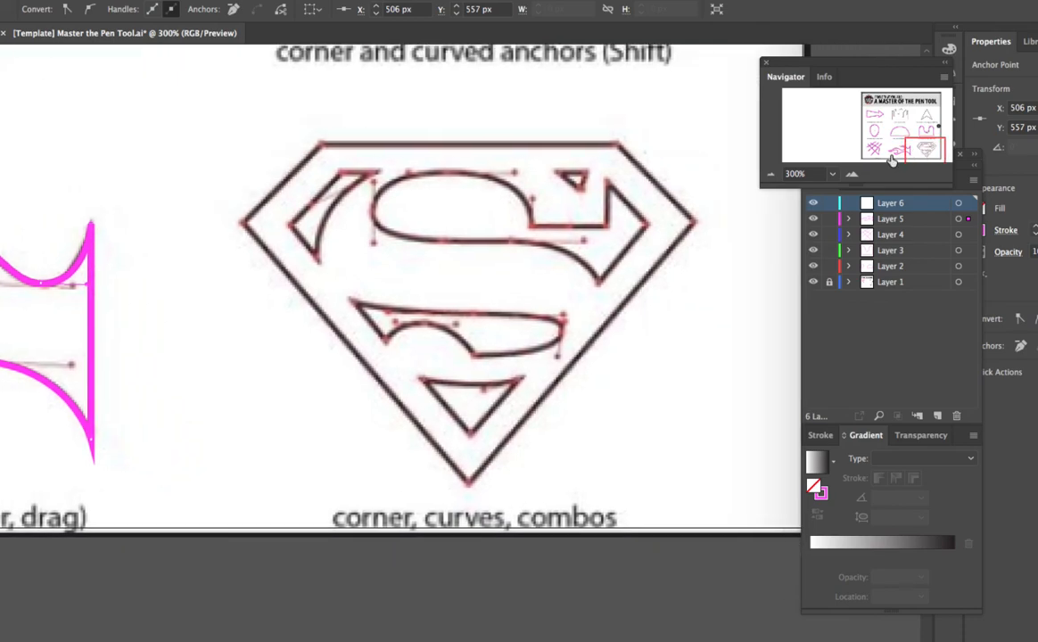
left_click(559, 173)
left_click(580, 189)
left_click(584, 172)
left_click(556, 170)
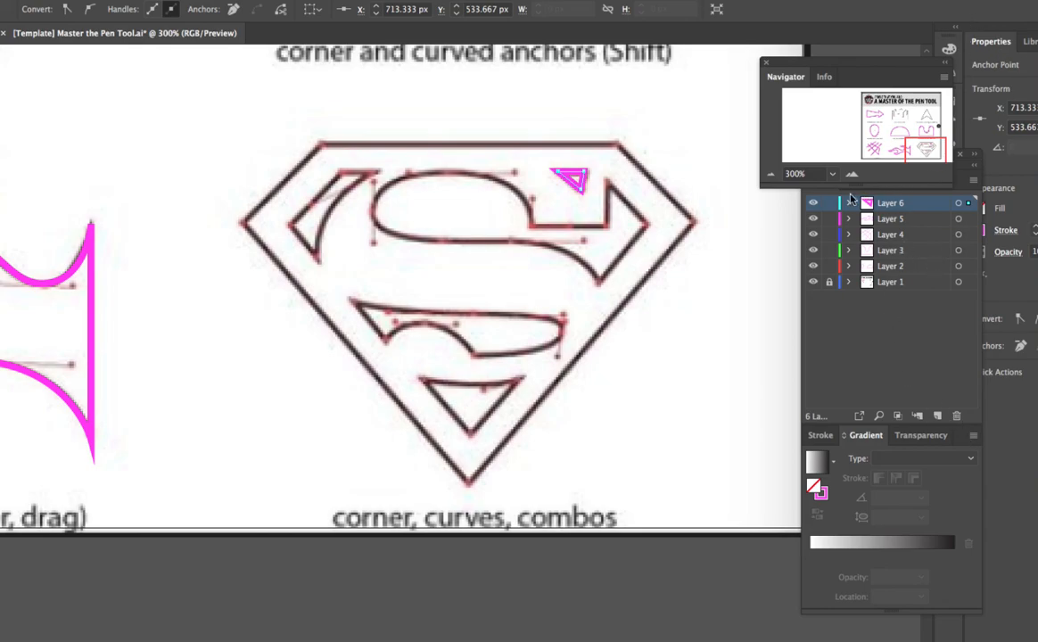
left_click(770, 178)
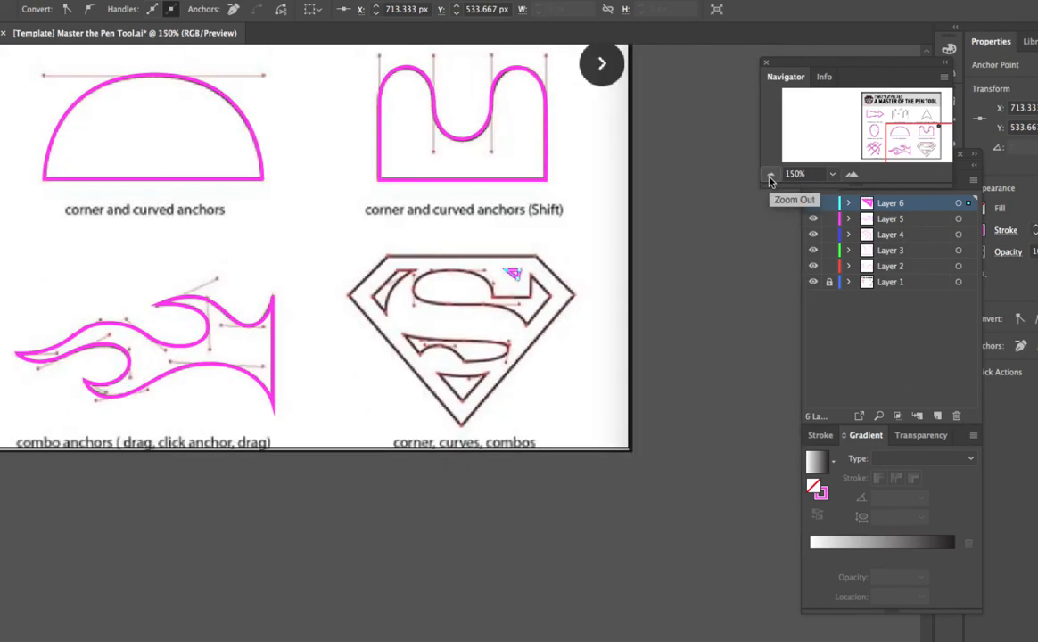